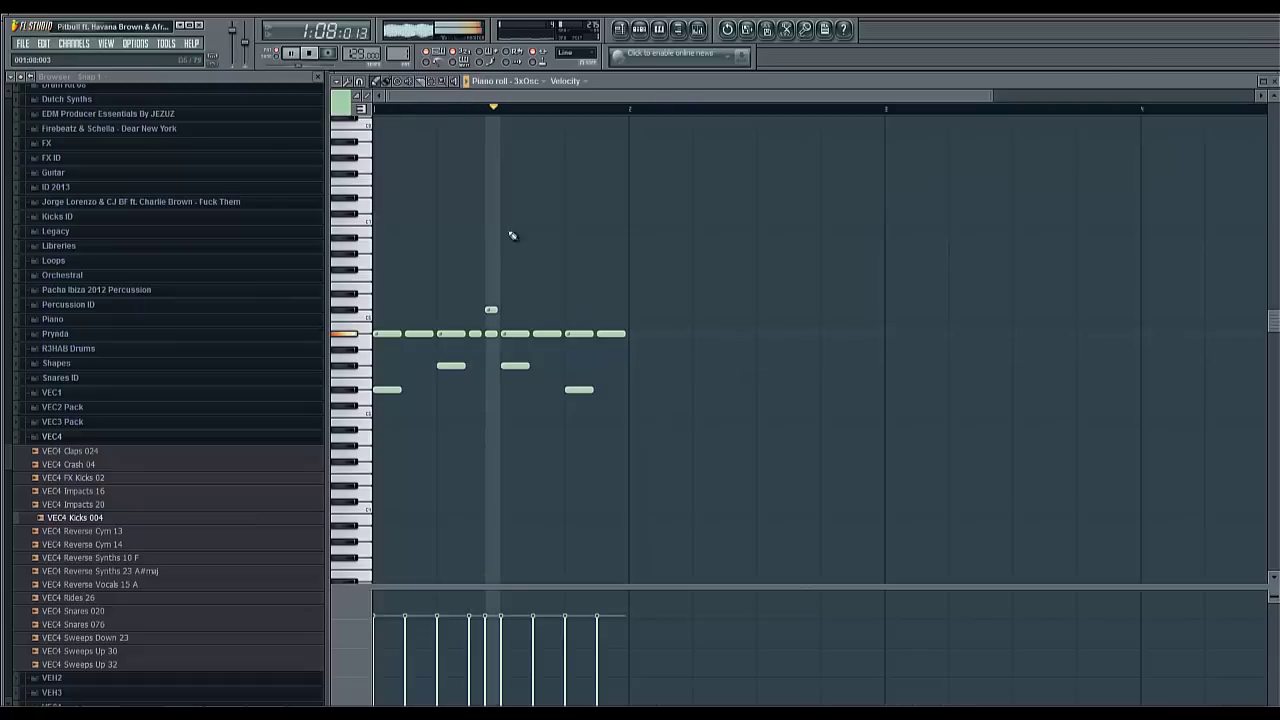
Step: Stop playback and collapse the VEC4 sample folder in the browser
key("space")
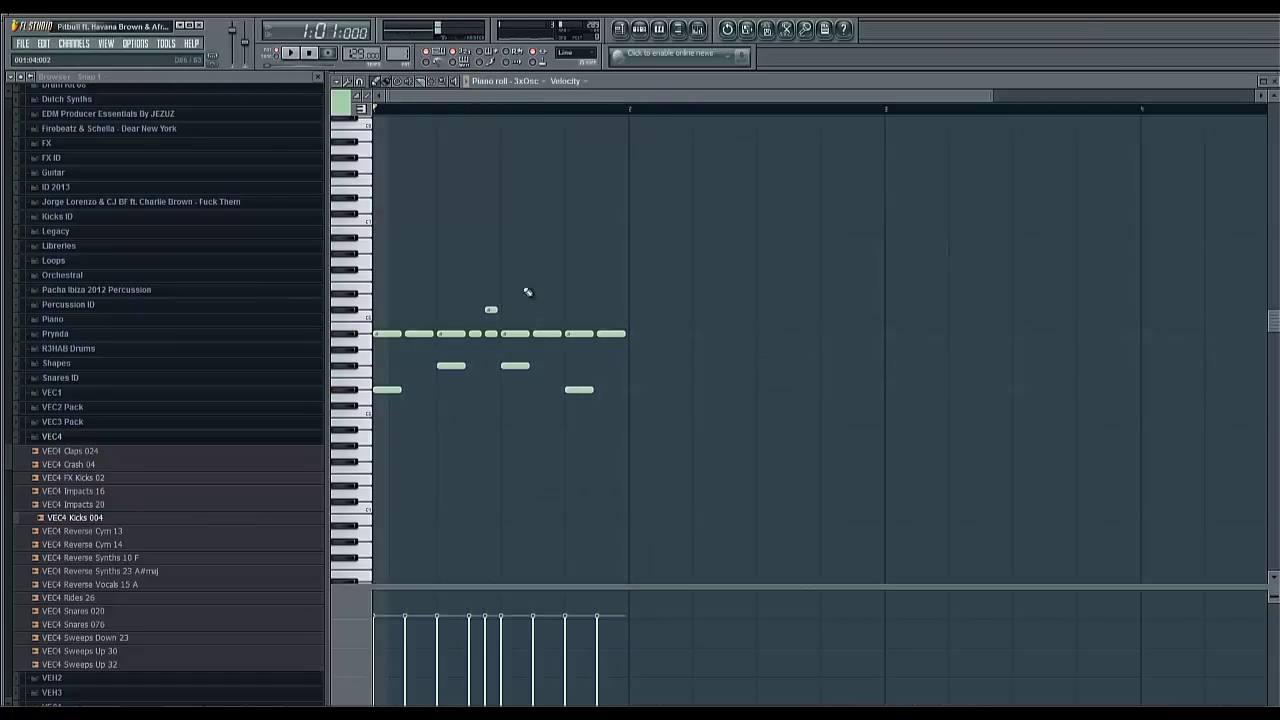
left_click(201, 440)
scroll(203, 446, "up", 3)
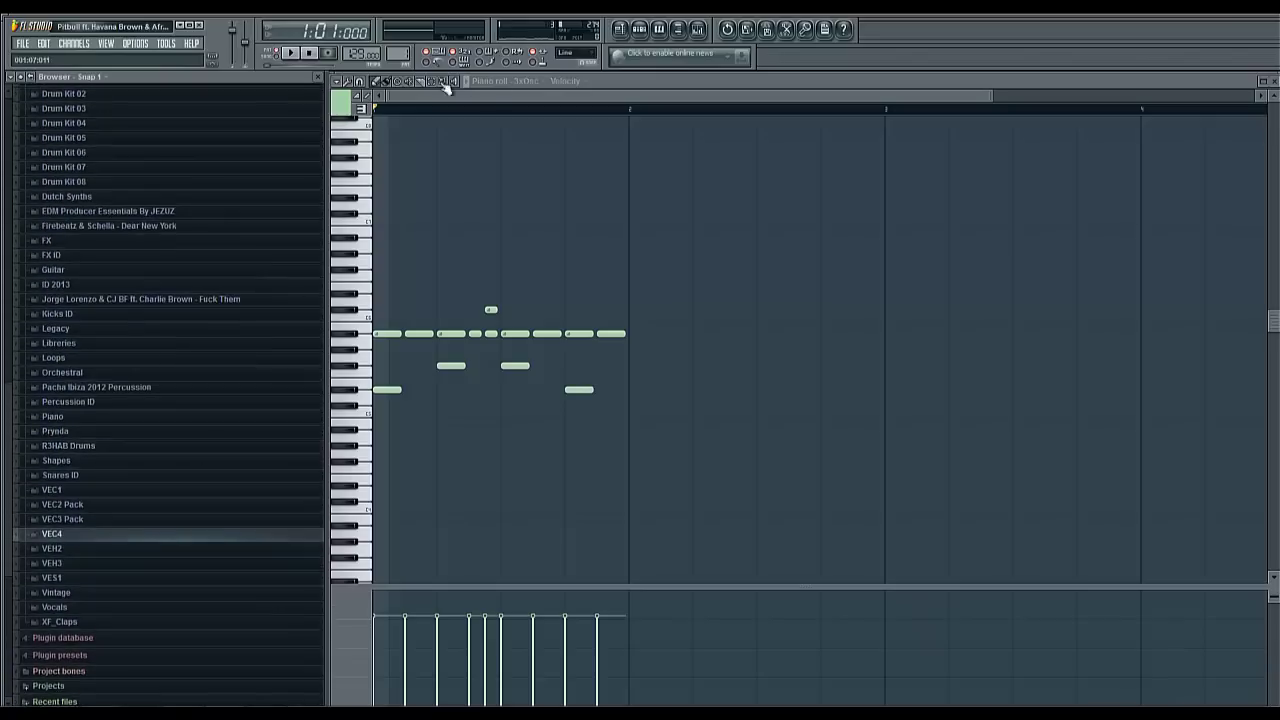
Step: Delete and redraw the first note in the 3xOsc pattern's longest note row, playing the pattern to check it
right_click(388, 335)
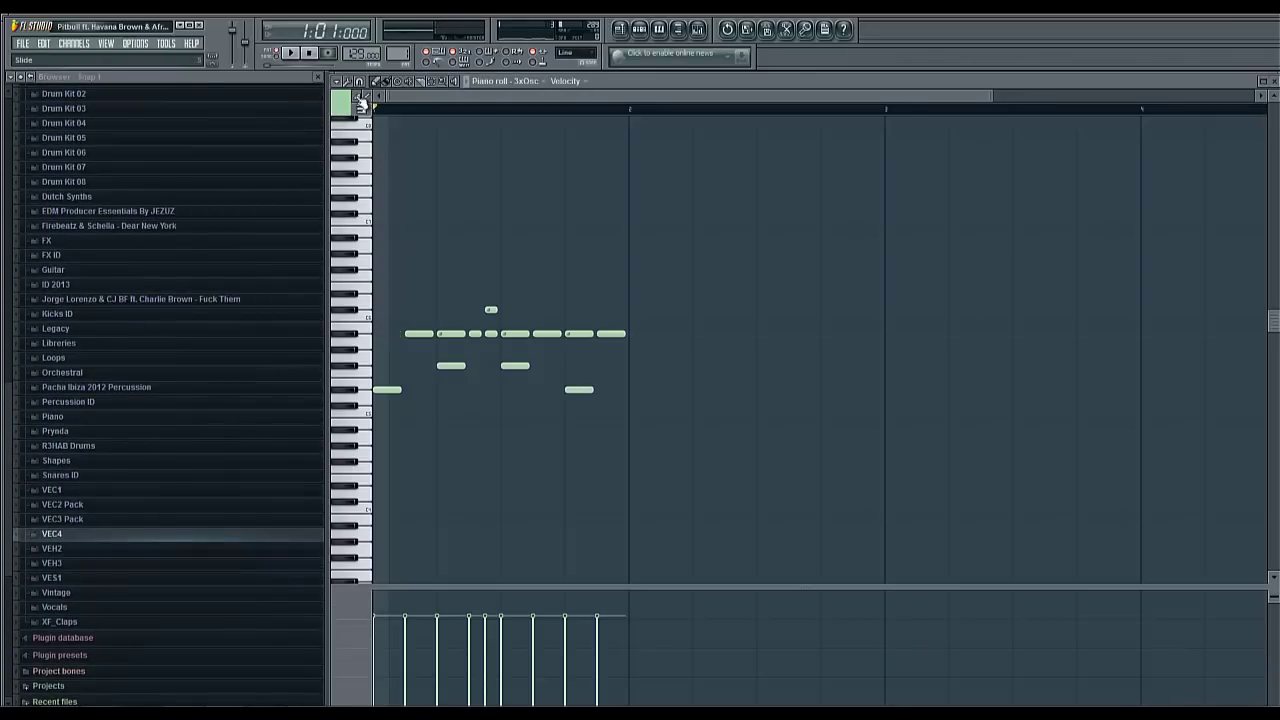
left_click(390, 338)
key("space")
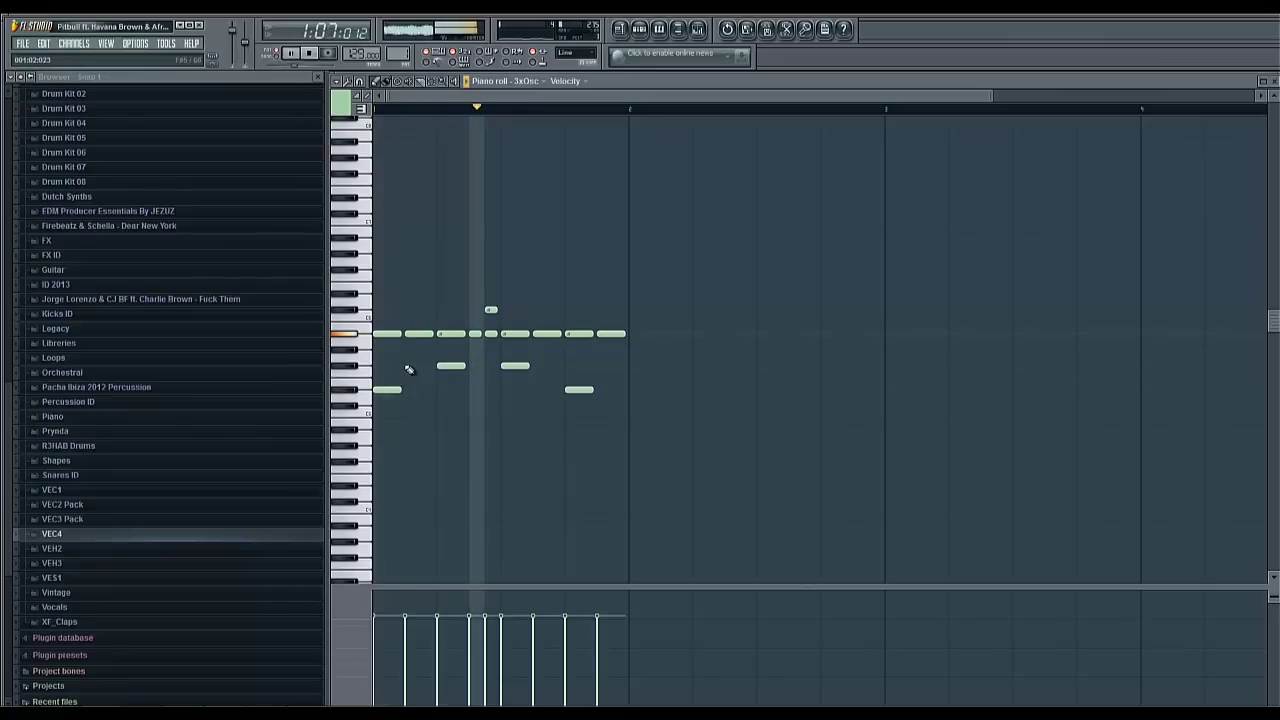
key("space")
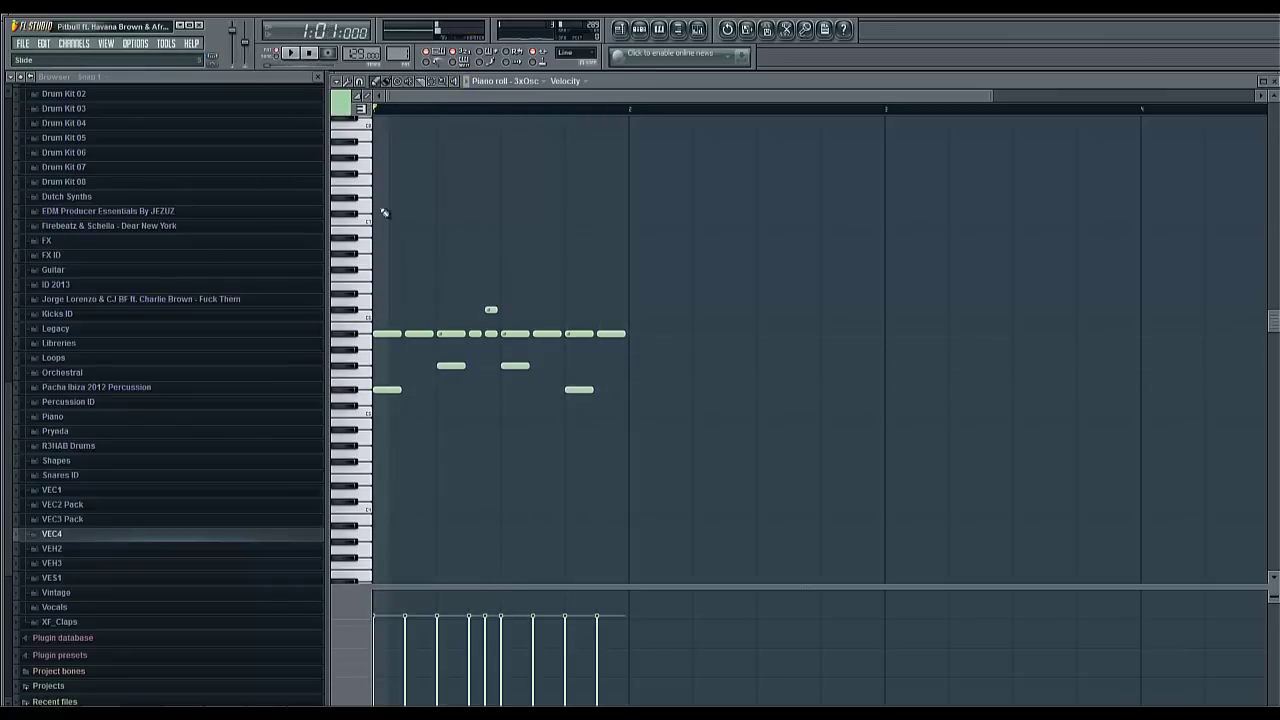
right_click(385, 335)
left_click_drag(392, 336, 354, 340)
key("space")
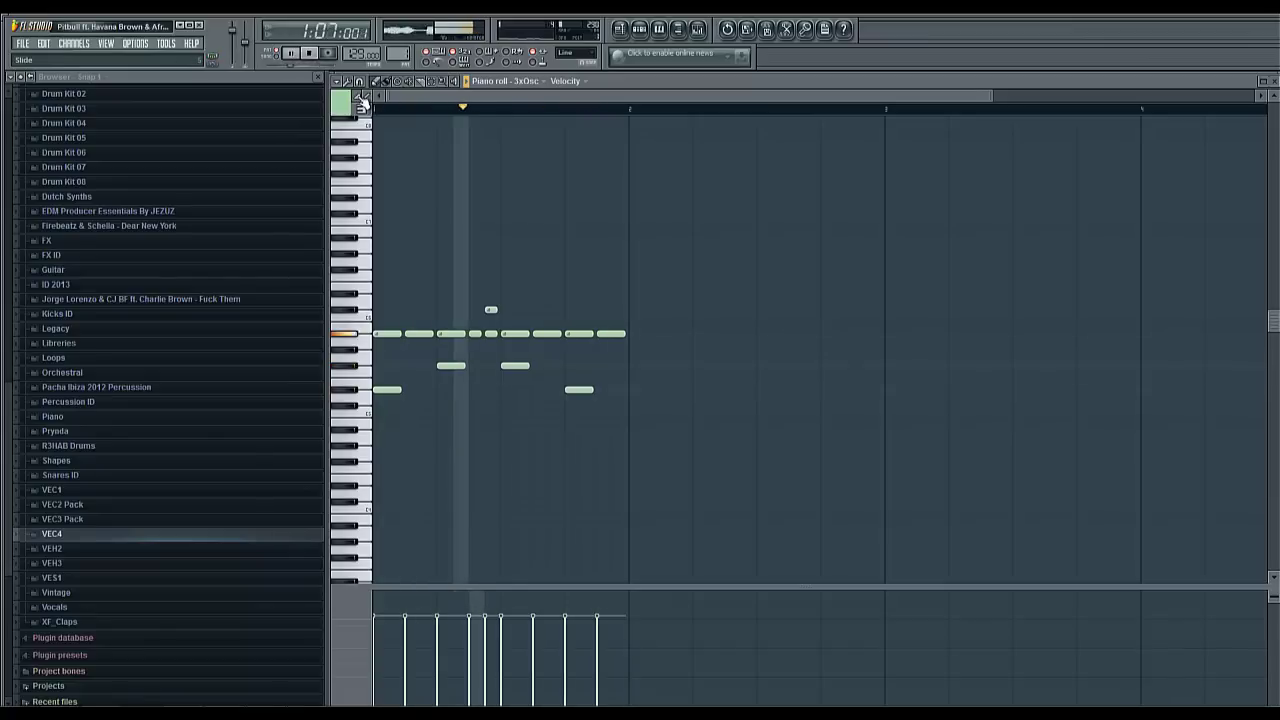
key("space")
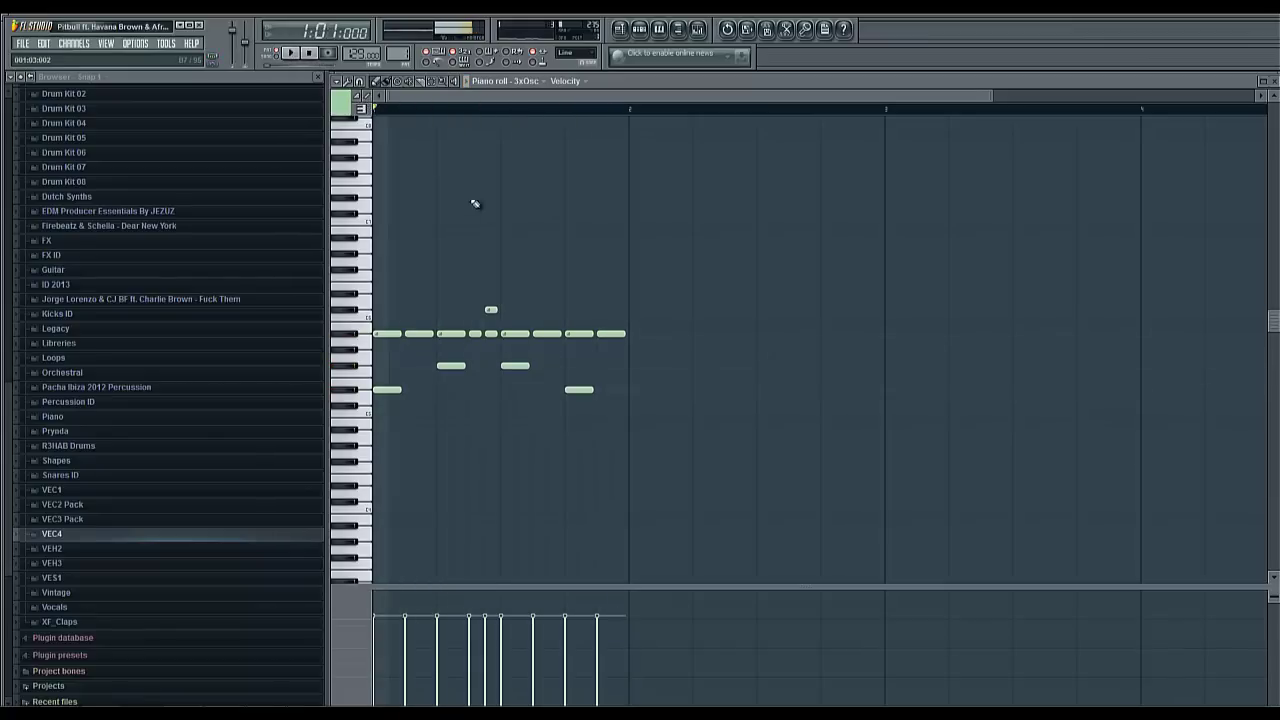
Step: Open Gross Beat on Insert 5, select the Sidechain volume preset, and play the pattern through it
left_click(1274, 82)
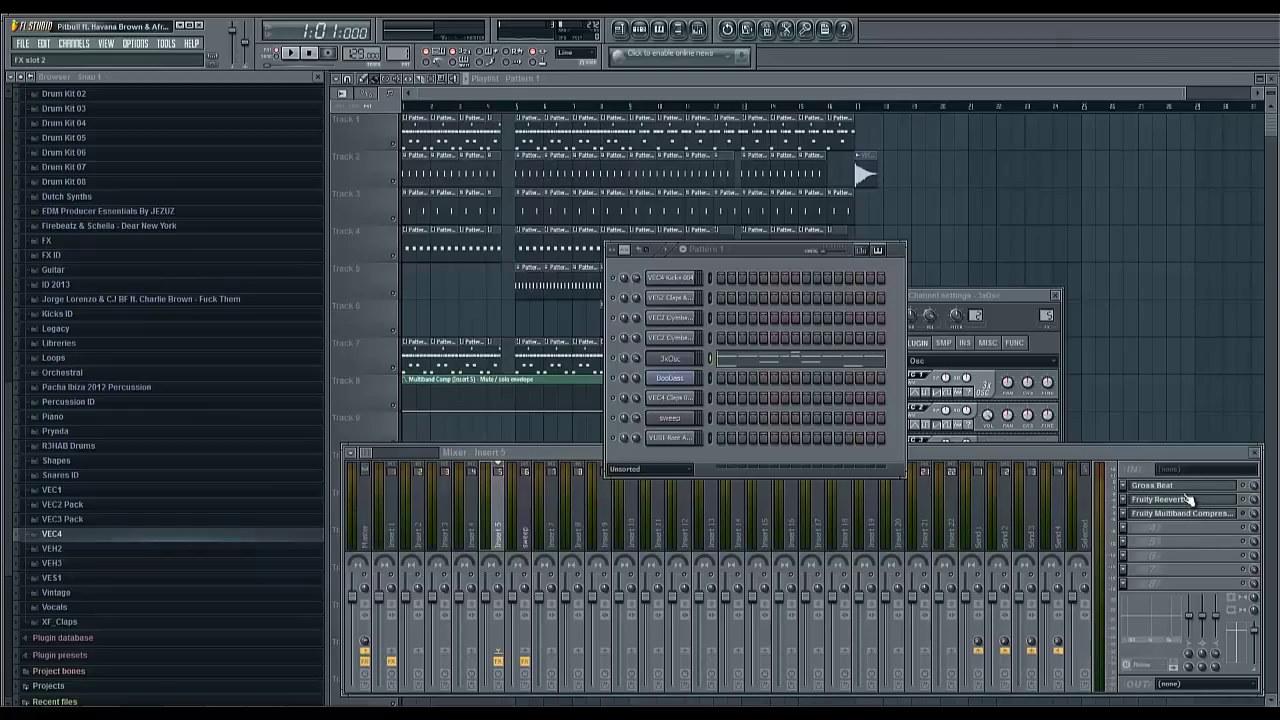
left_click(1189, 489)
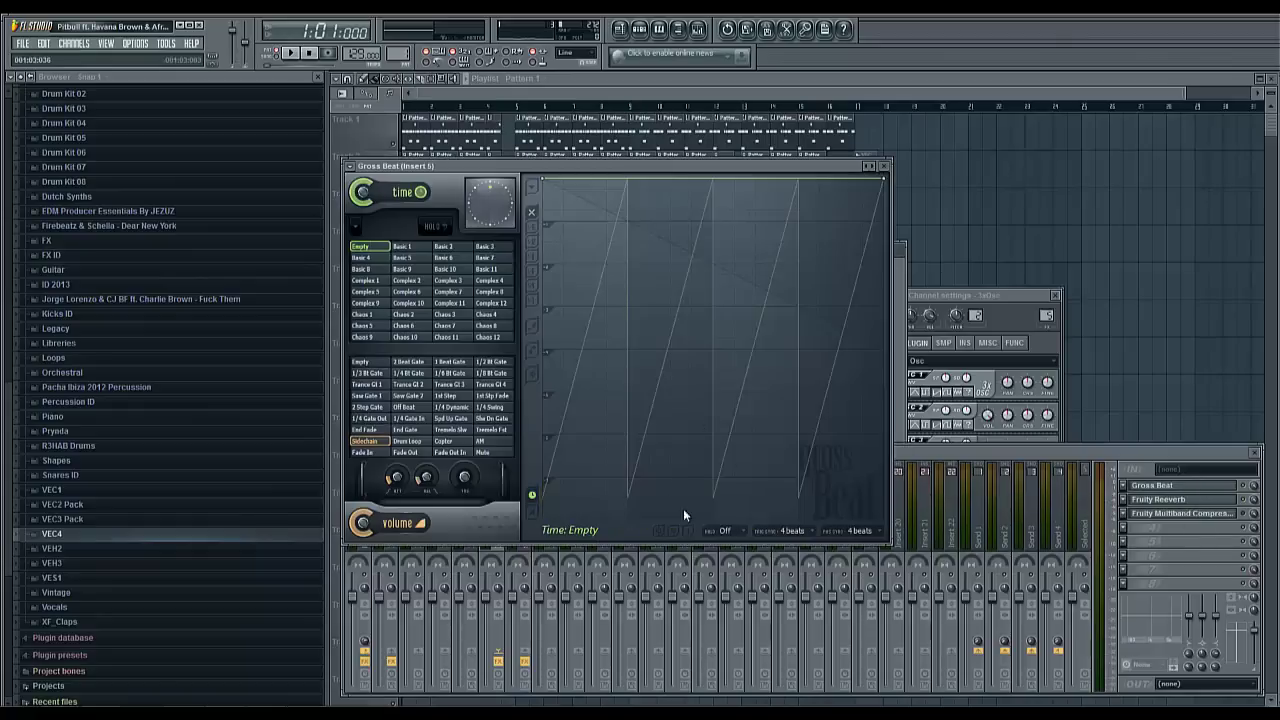
left_click(362, 442)
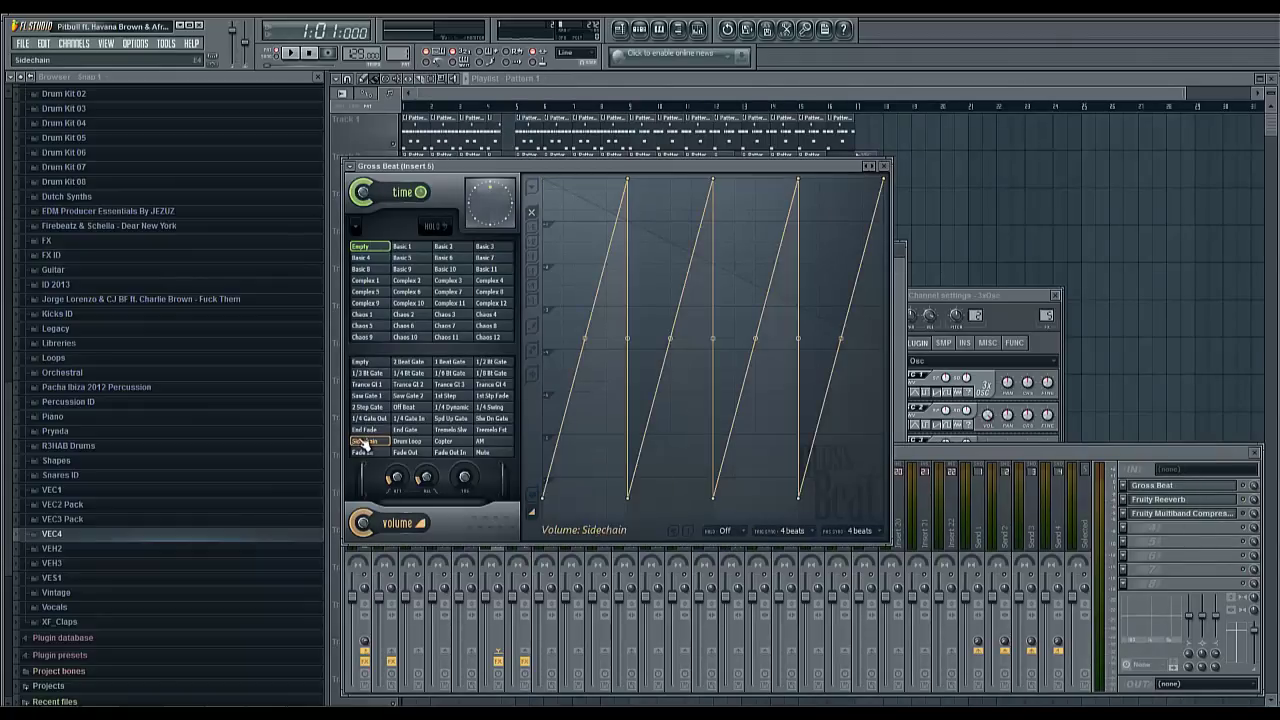
key("space")
left_click(884, 167)
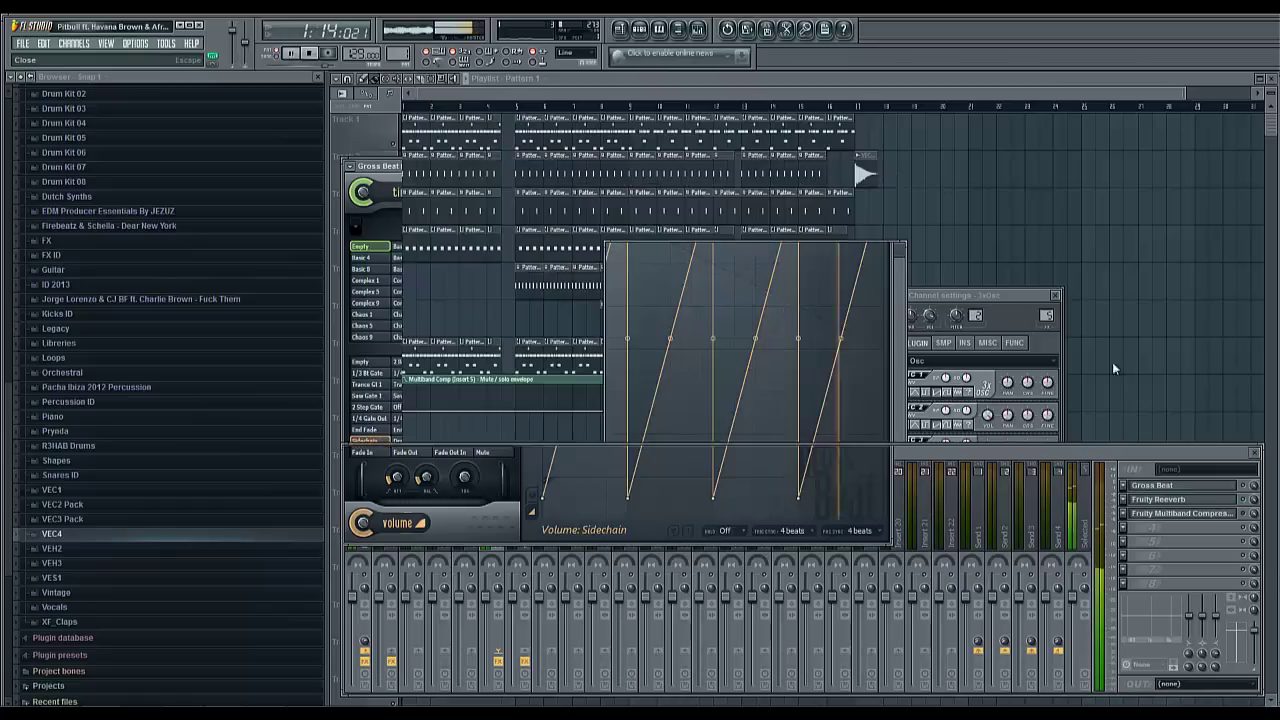
Step: Examine the Fruity Reeverb settings on Insert 5, then open the Fruity Multiband Compressor on the same track
left_click(1208, 503)
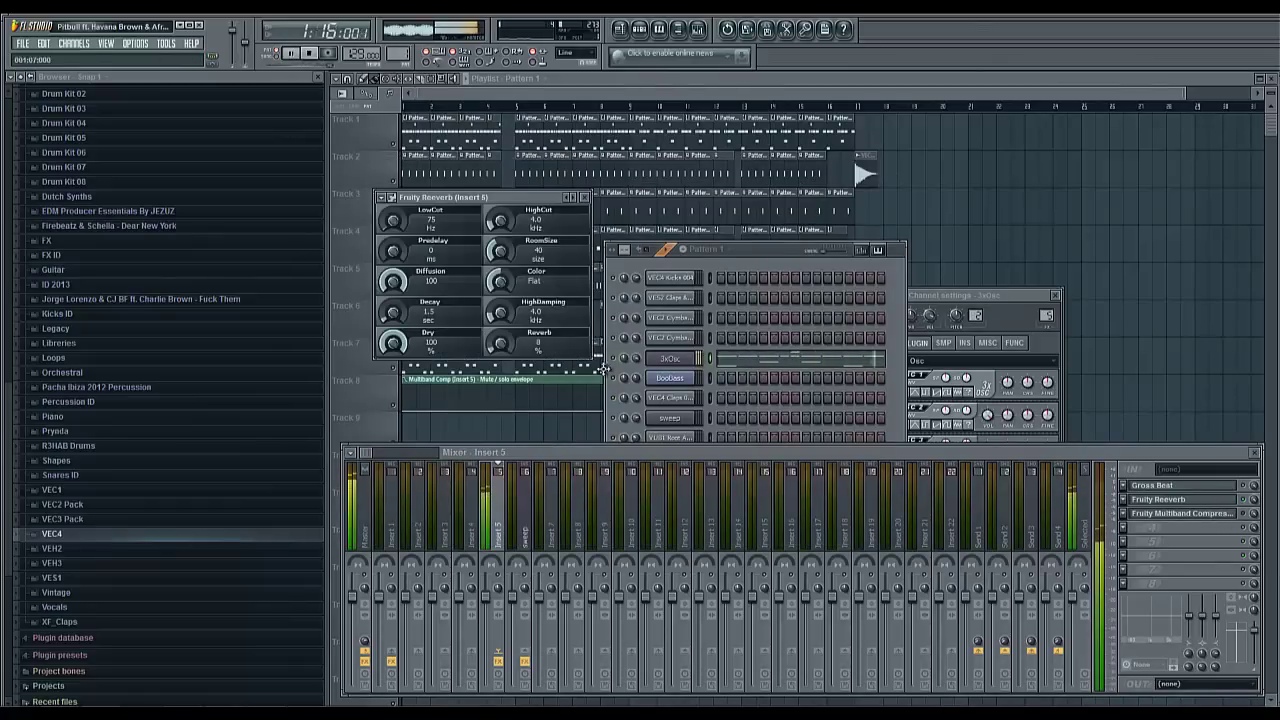
left_click(584, 197)
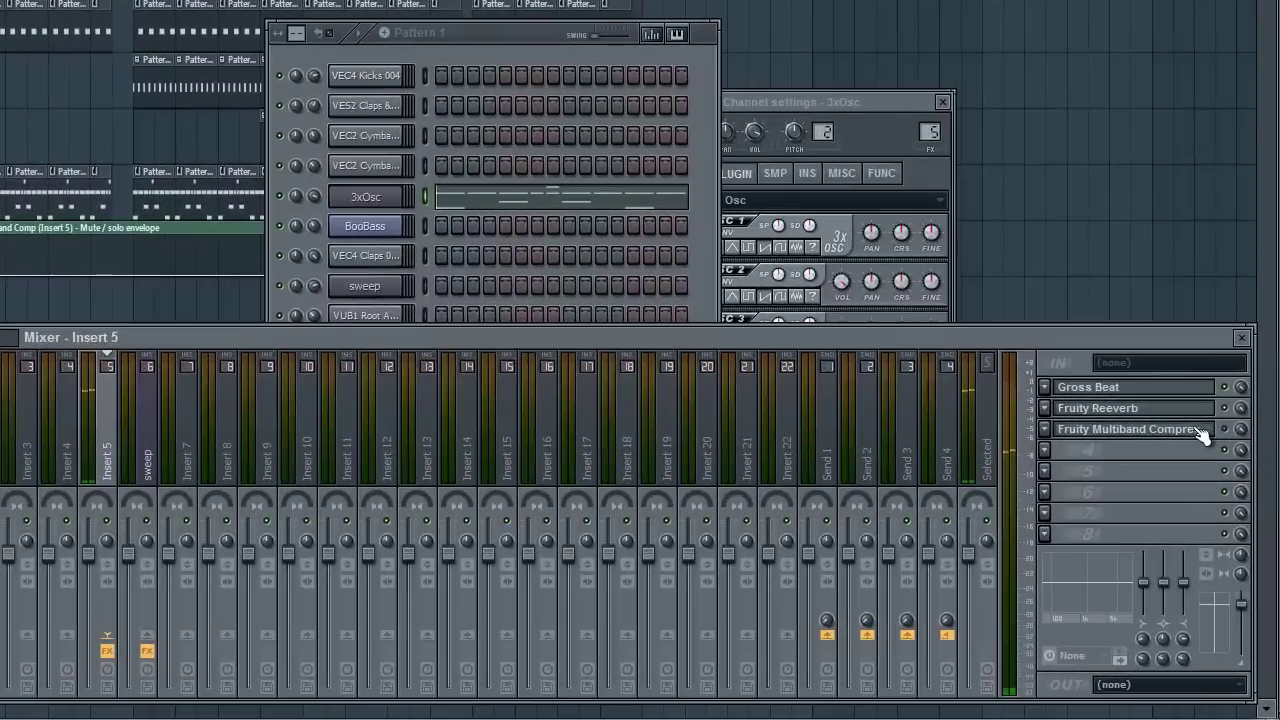
left_click(1200, 437)
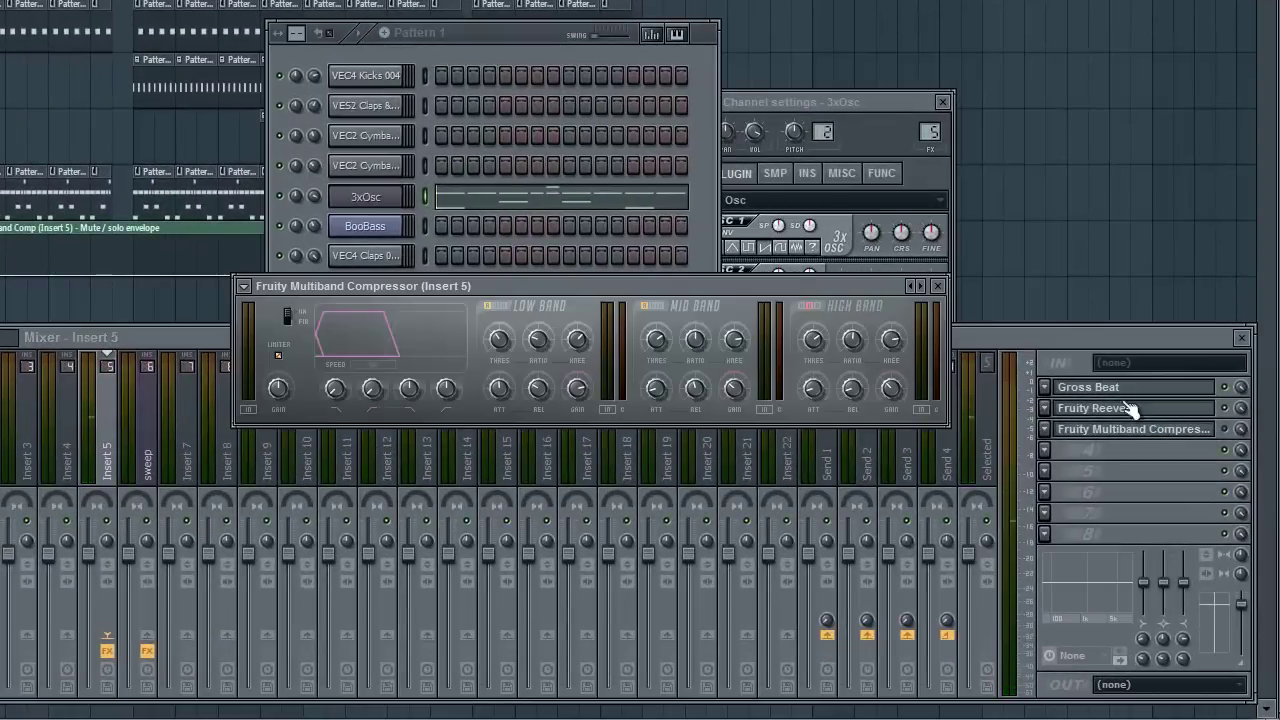
Step: Audition the Fruity Multiband Compressor on Insert 5 during playback, moving its window clear of the mixer
left_click(1226, 435)
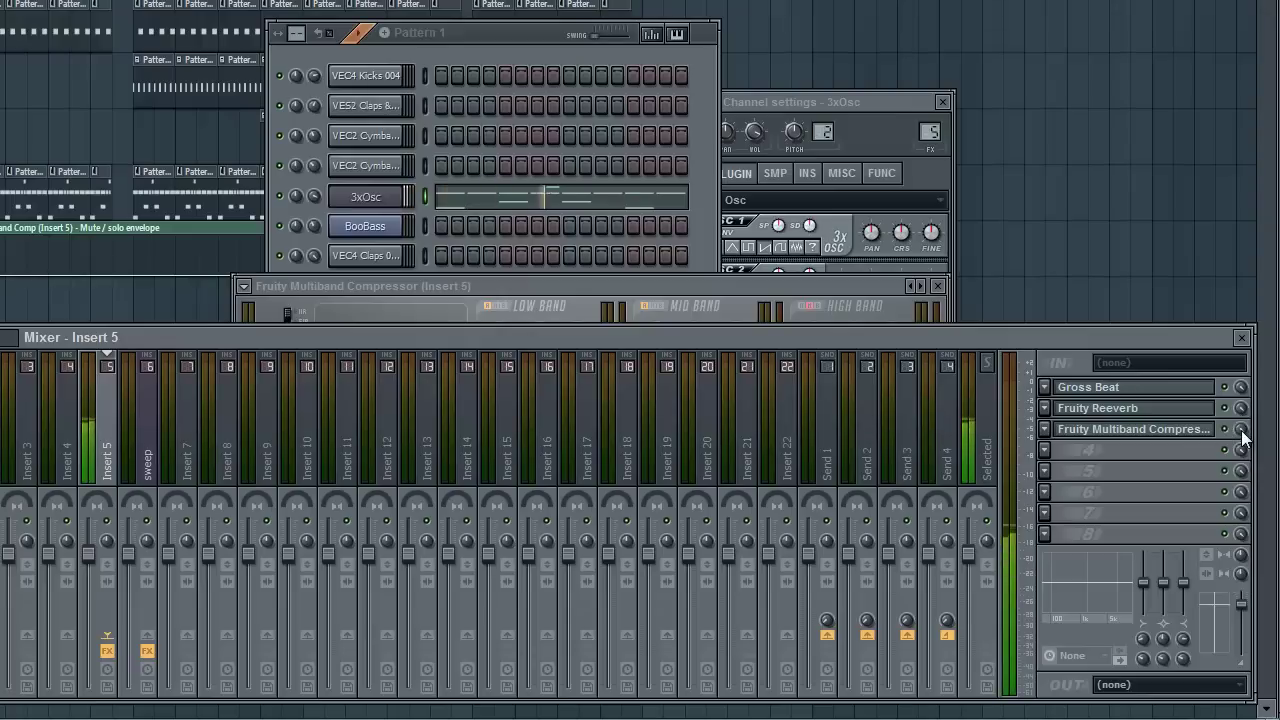
left_click(797, 289)
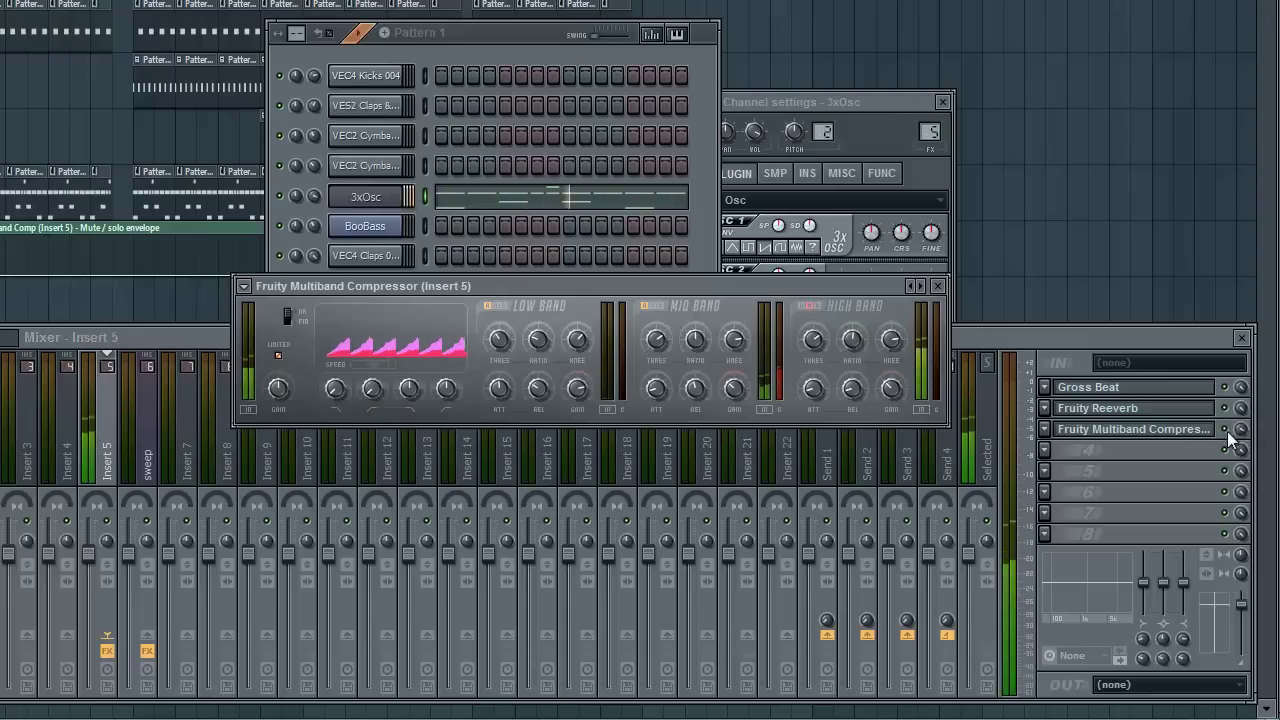
left_click_drag(776, 287, 836, 104)
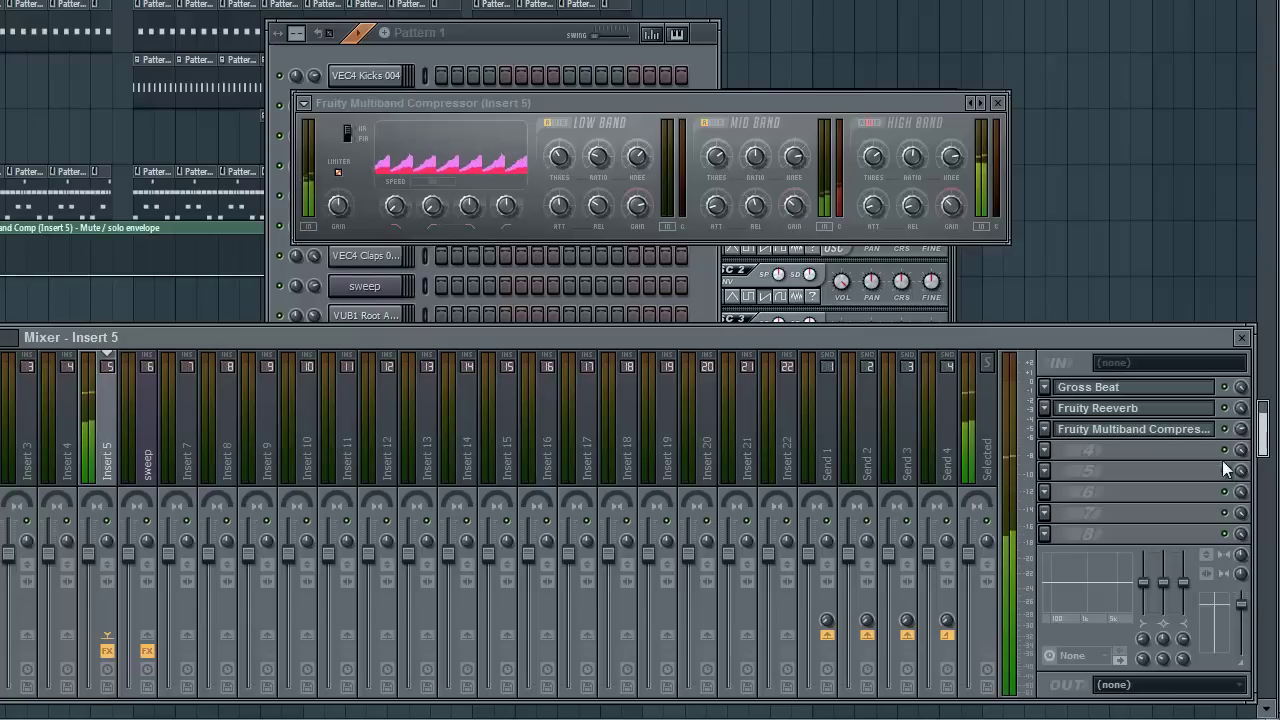
left_click(495, 55)
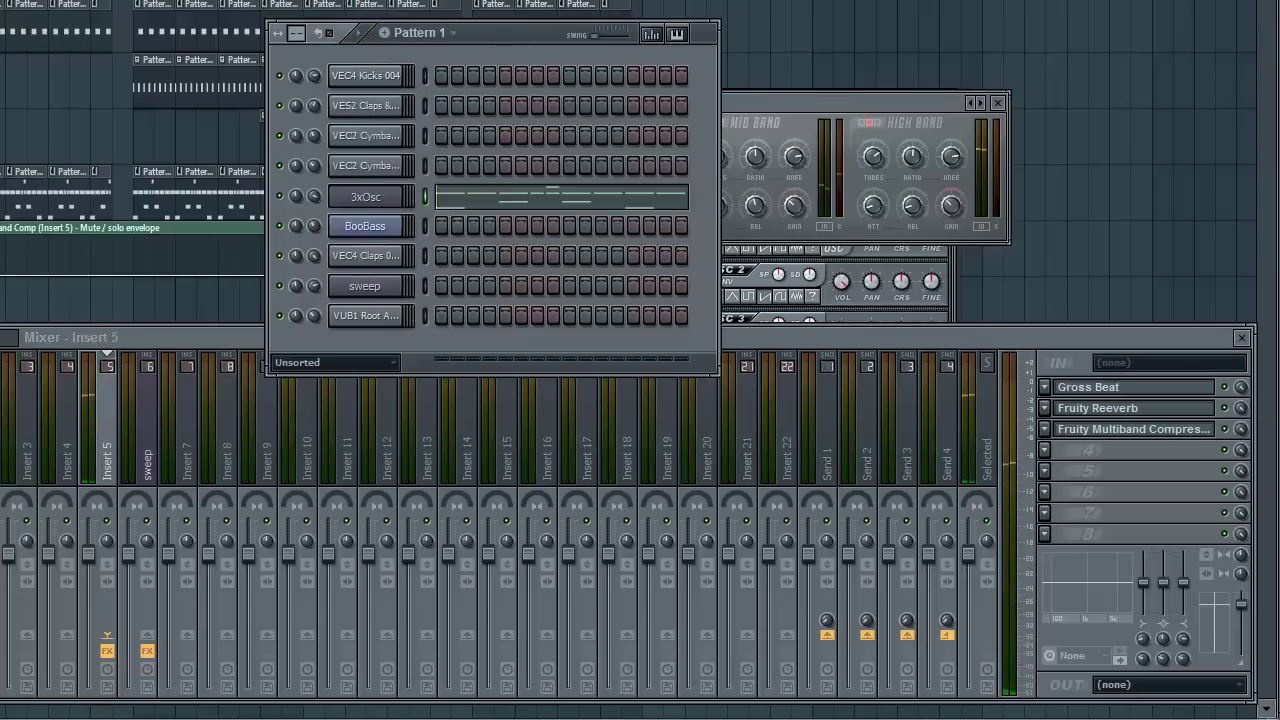
Step: Examine the 3xOsc channel's oscillators, volume envelope and LFO settings, and play Pattern 1
left_click(375, 199)
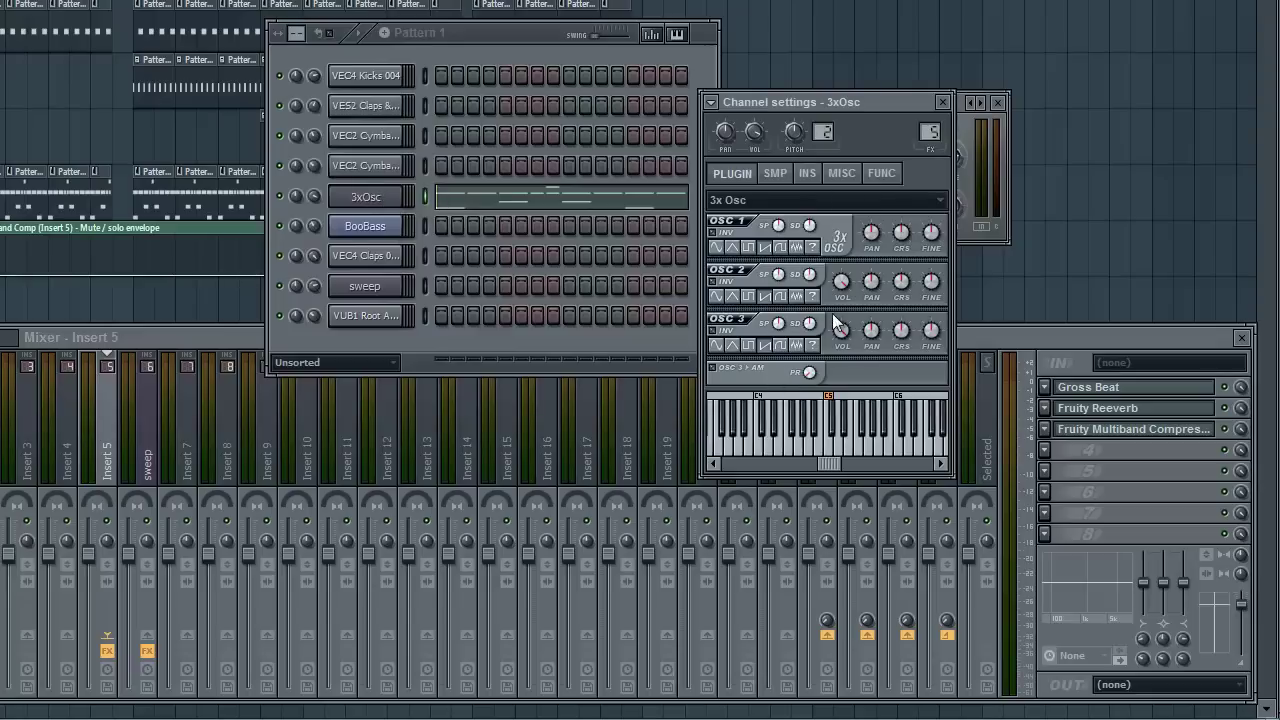
left_click(808, 176)
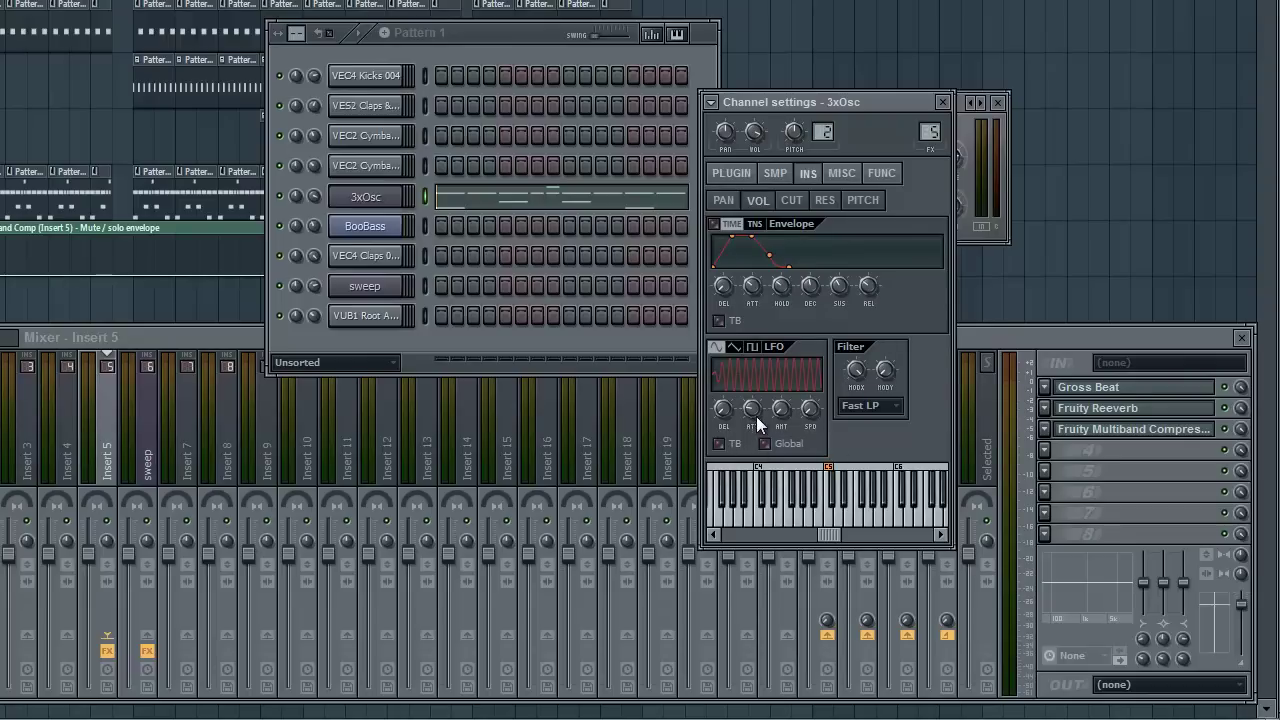
key("space")
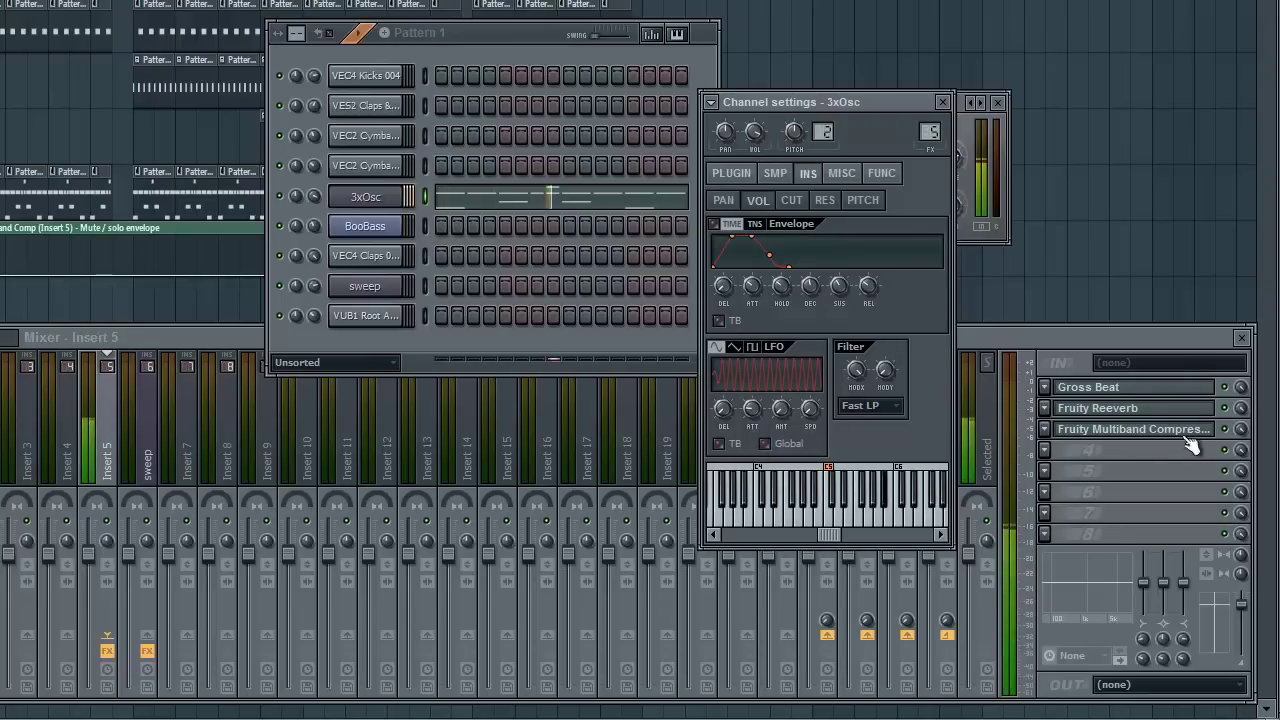
left_click(1238, 430)
left_click(531, 42)
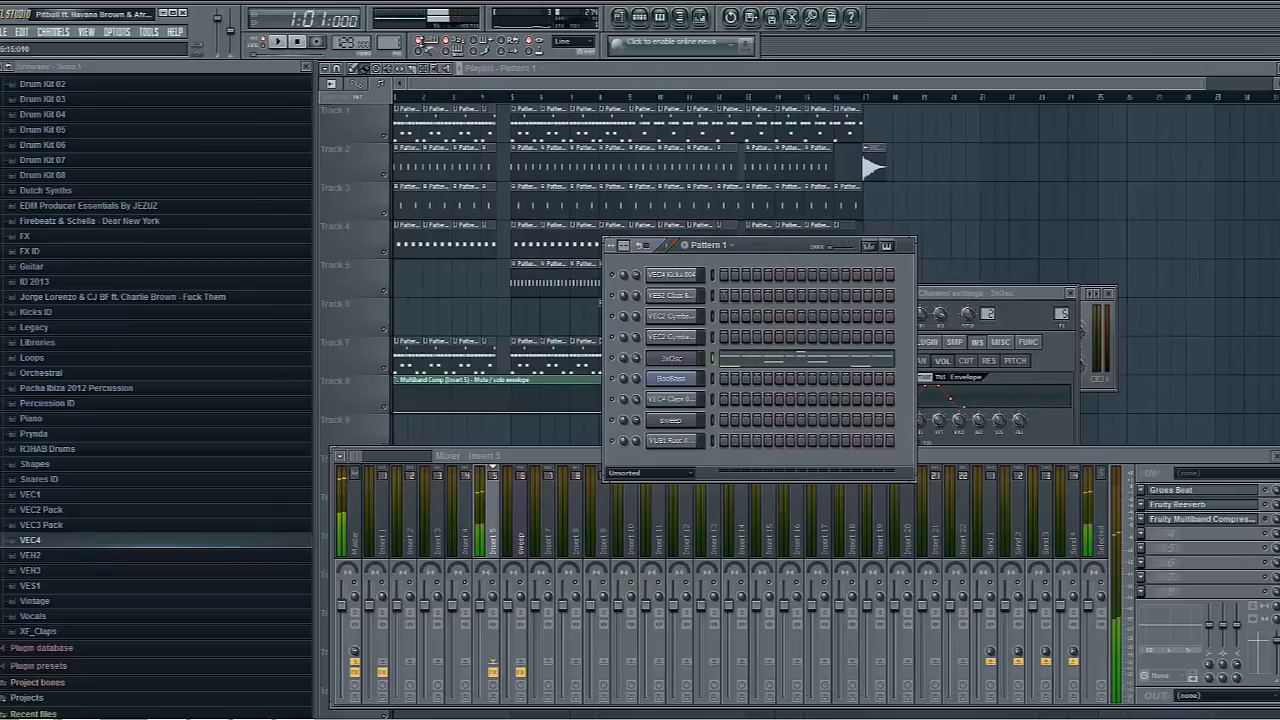
Step: Switch to Pattern 2, play it, and open the channel settings of VEC4 Kicks 004
left_click_drag(394, 41, 393, 34)
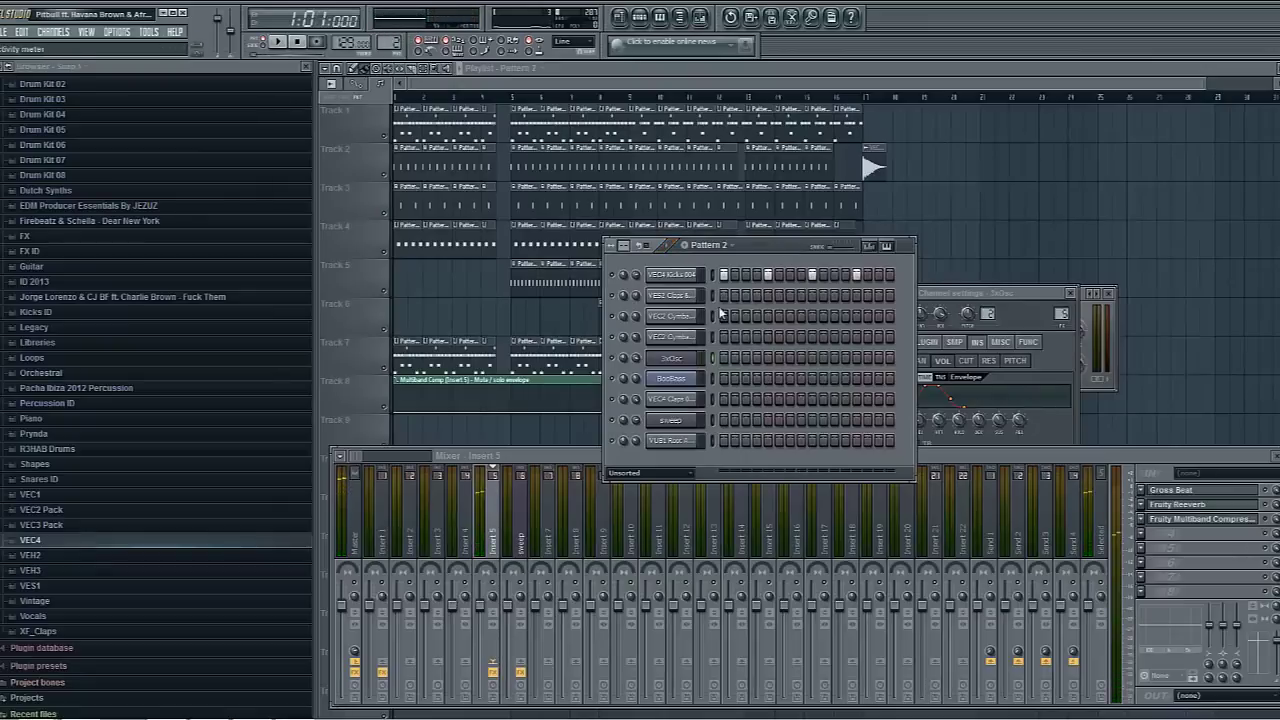
key("space")
left_click(1070, 294)
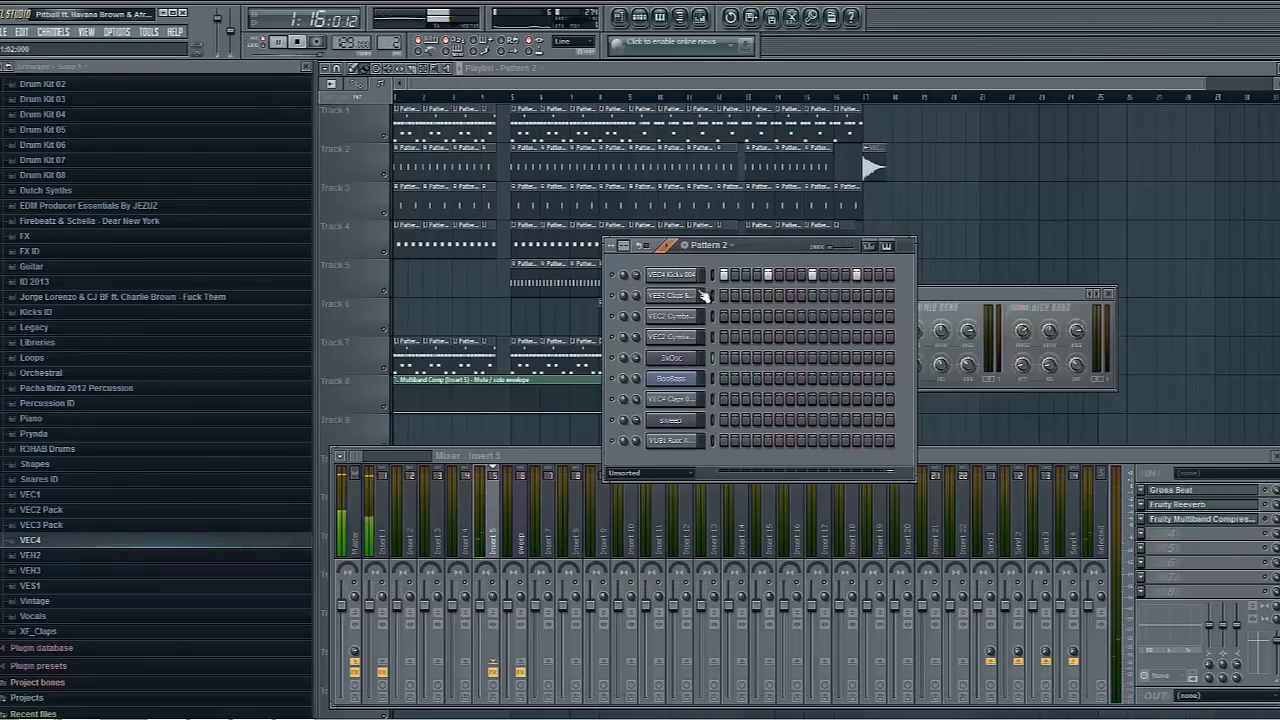
left_click(675, 275)
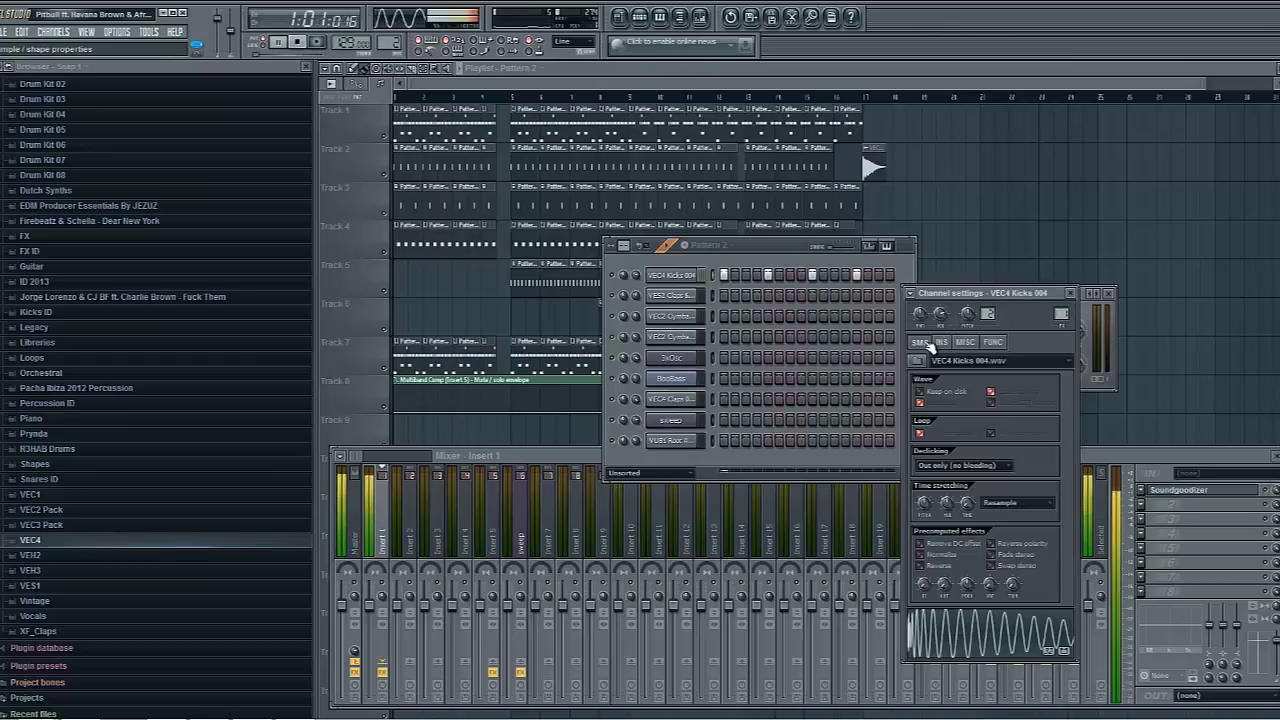
key("space")
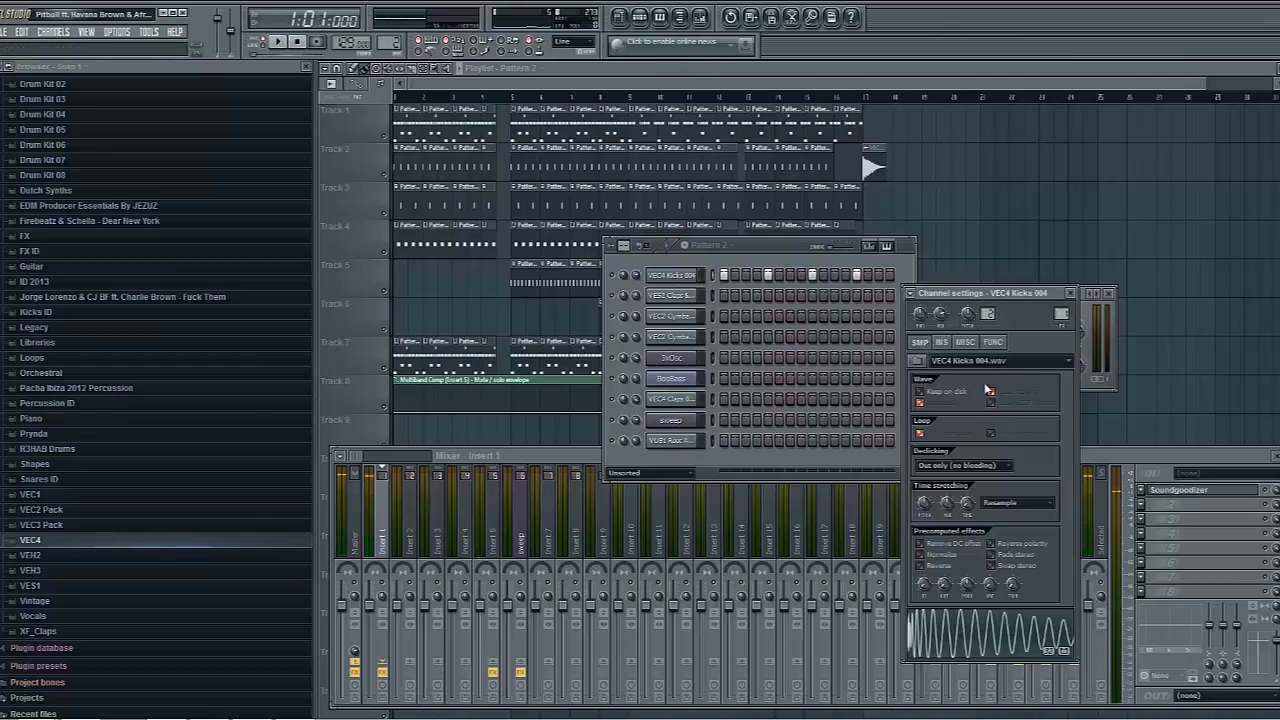
Step: Open Soundgoodizer on Insert 1, try its amount knob, and play the kick pattern
left_click(1180, 492)
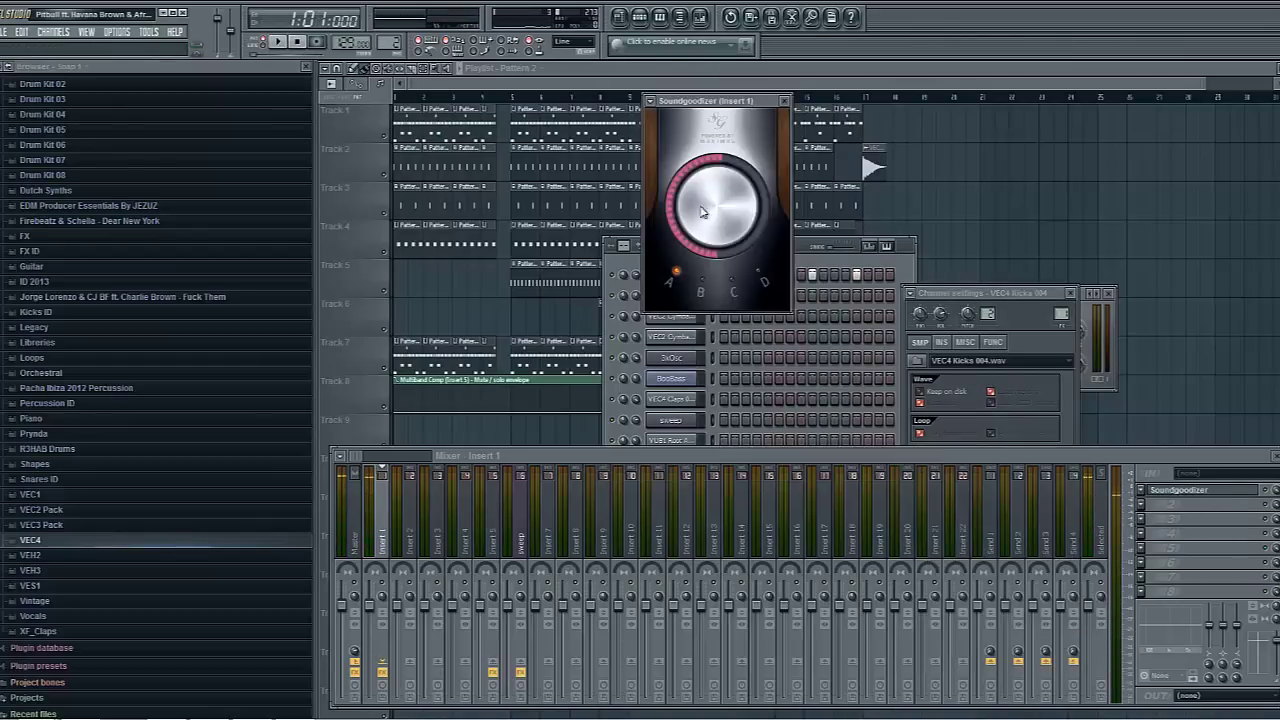
left_click_drag(702, 212, 727, 220)
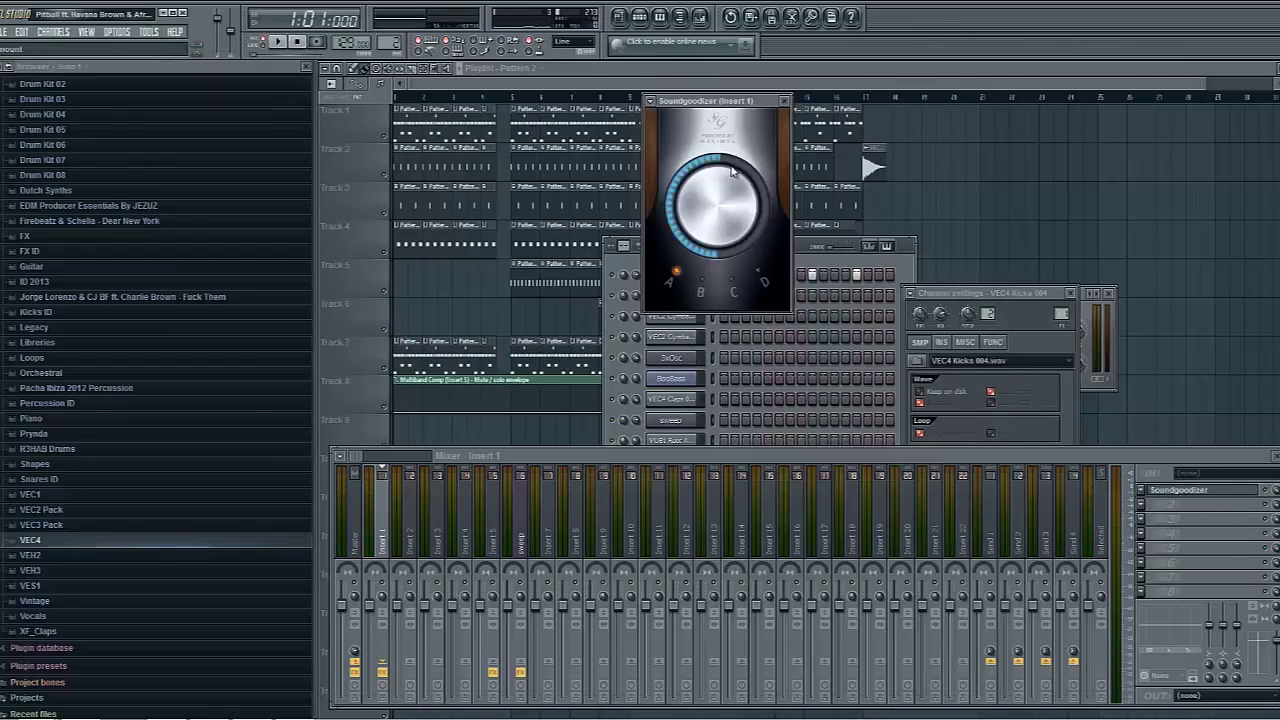
key("space")
Step: Load Soundgoodizer into the first effect slot of Insert 1 and play the kick pattern through it
left_click(1142, 494)
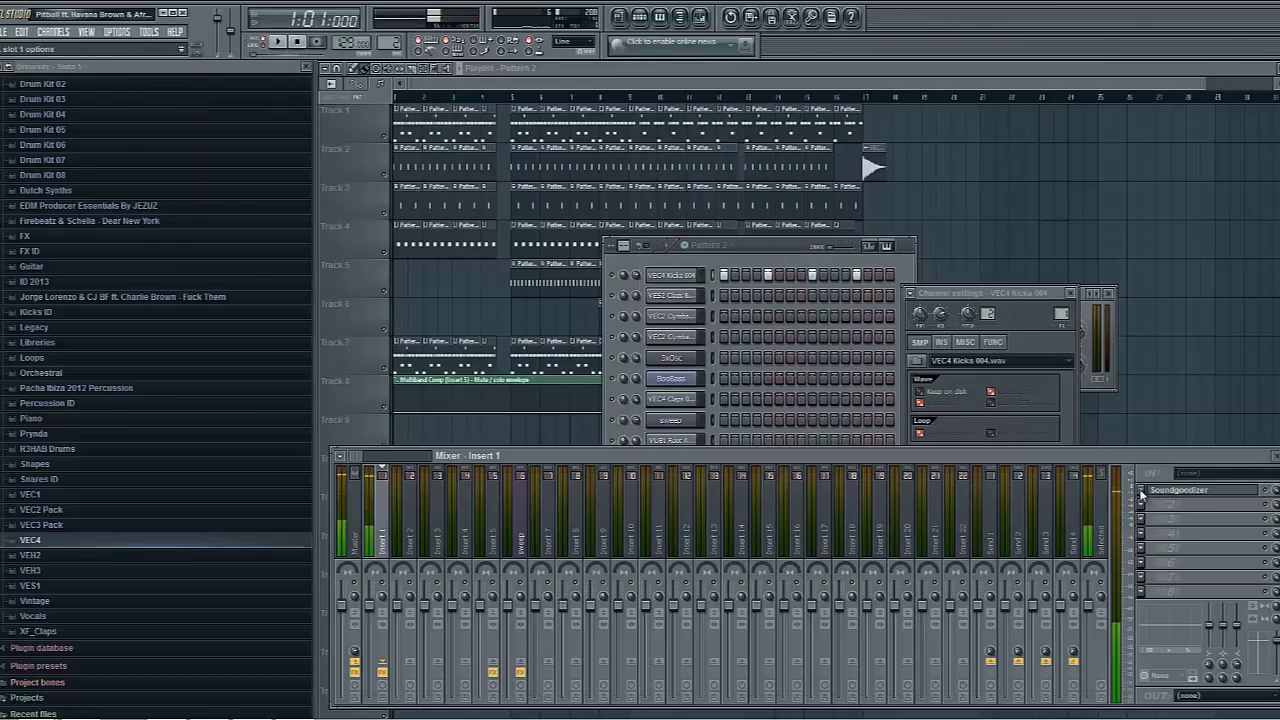
left_click(1142, 494)
mouse_move(1158, 440)
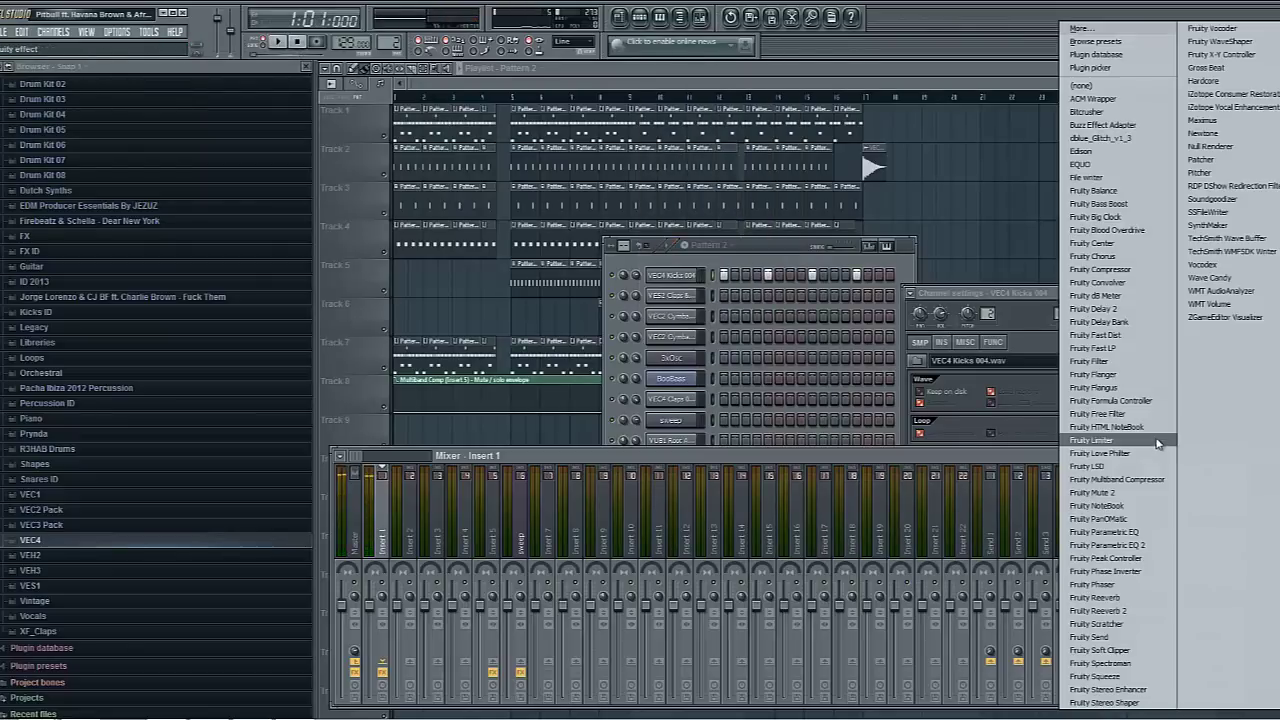
left_click(1200, 201)
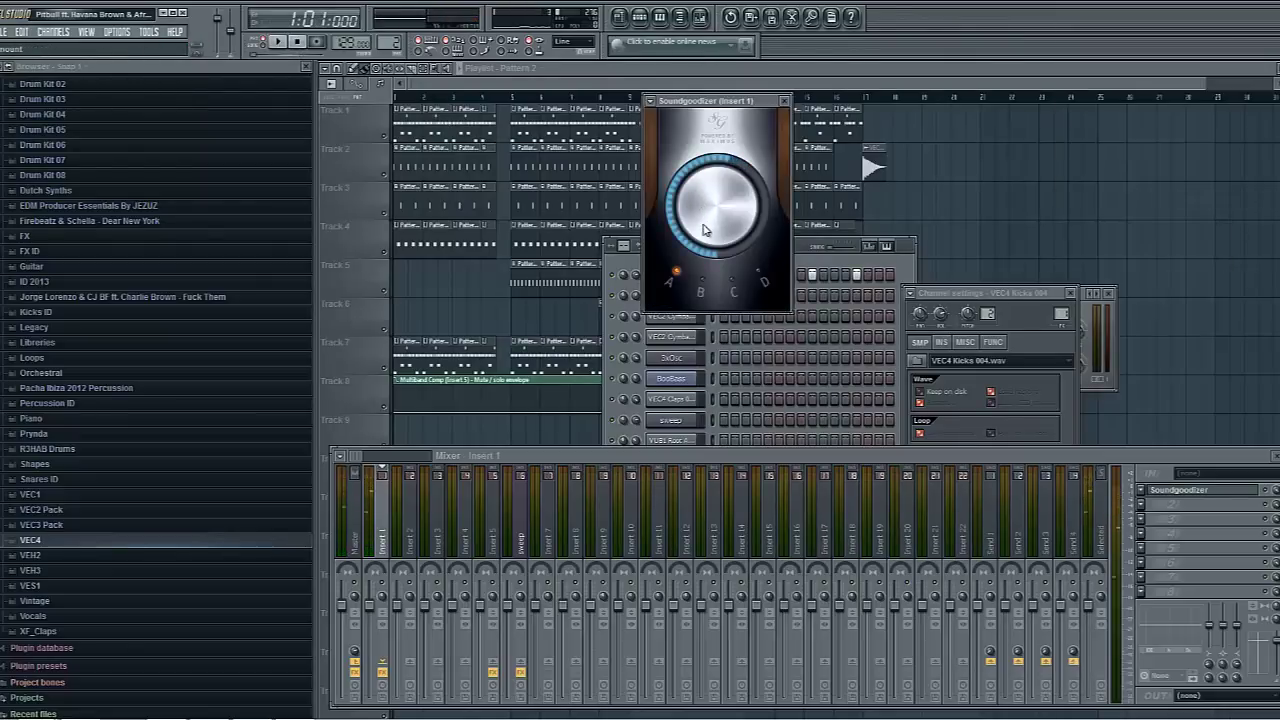
key("space")
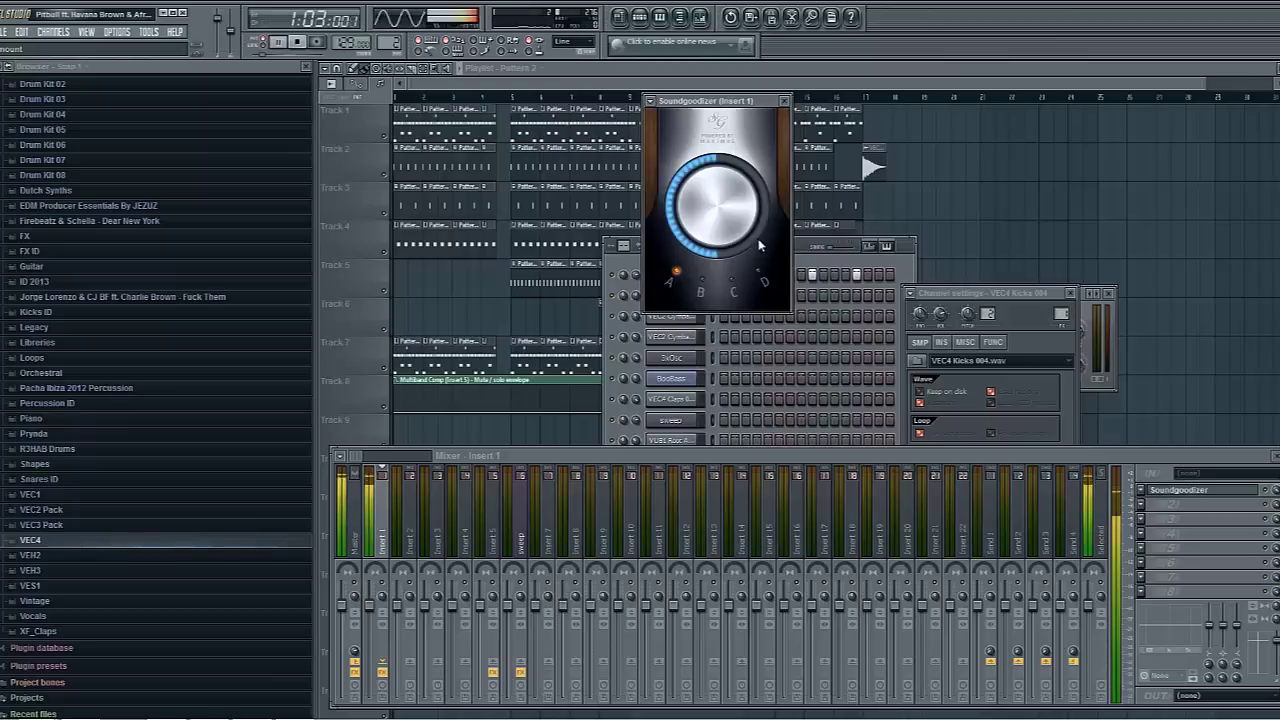
Step: Switch to Pattern 3 and examine the channel settings of its VES2 Claps & Snares 005 sample
left_click(892, 262)
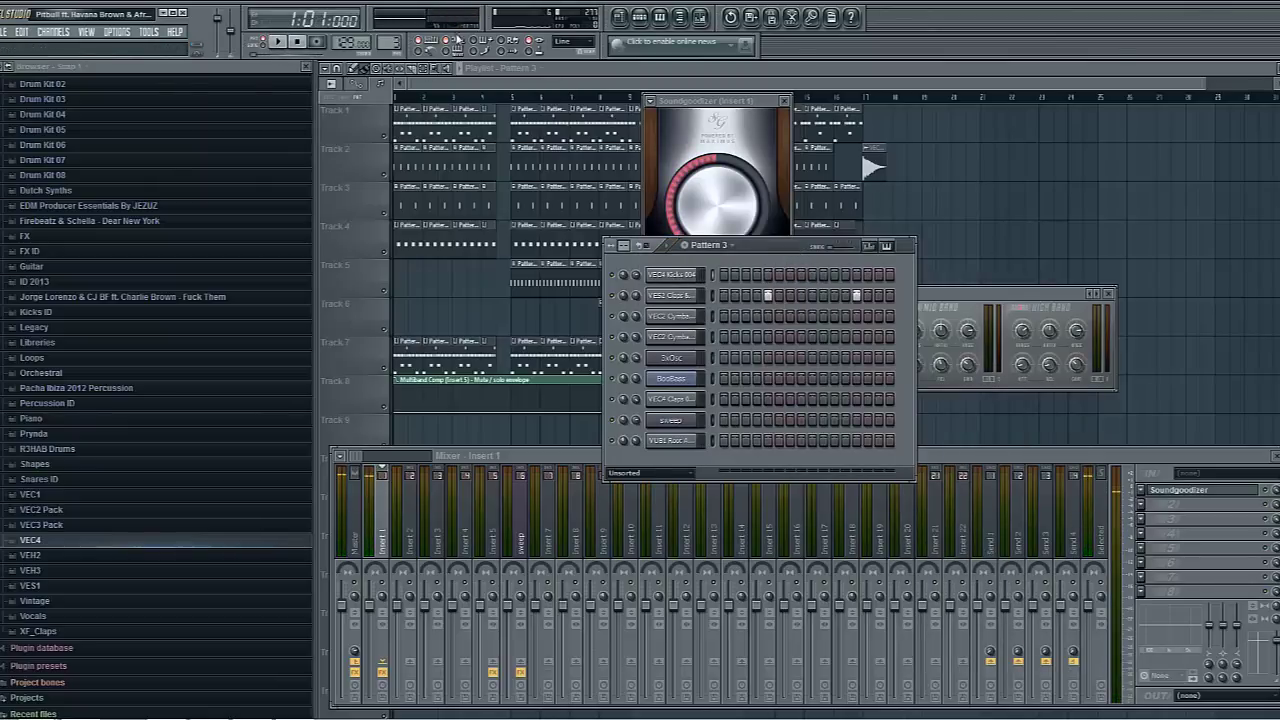
left_click(670, 295)
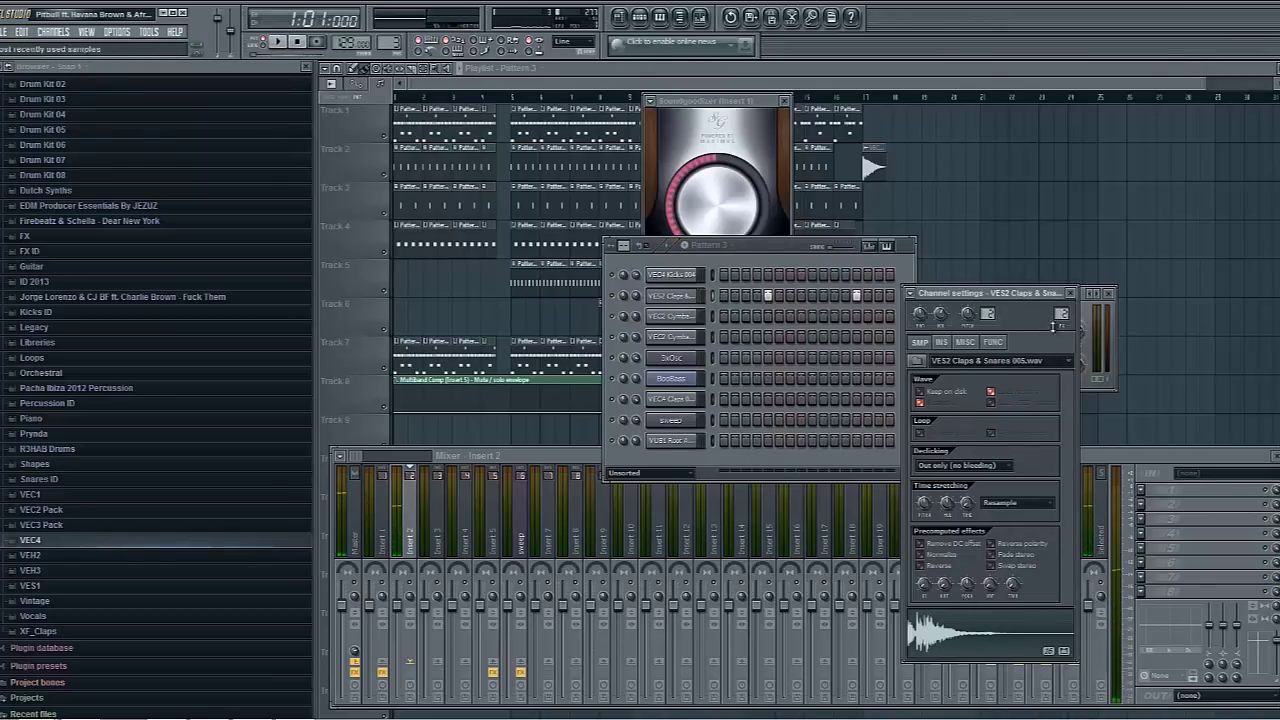
left_click(1072, 294)
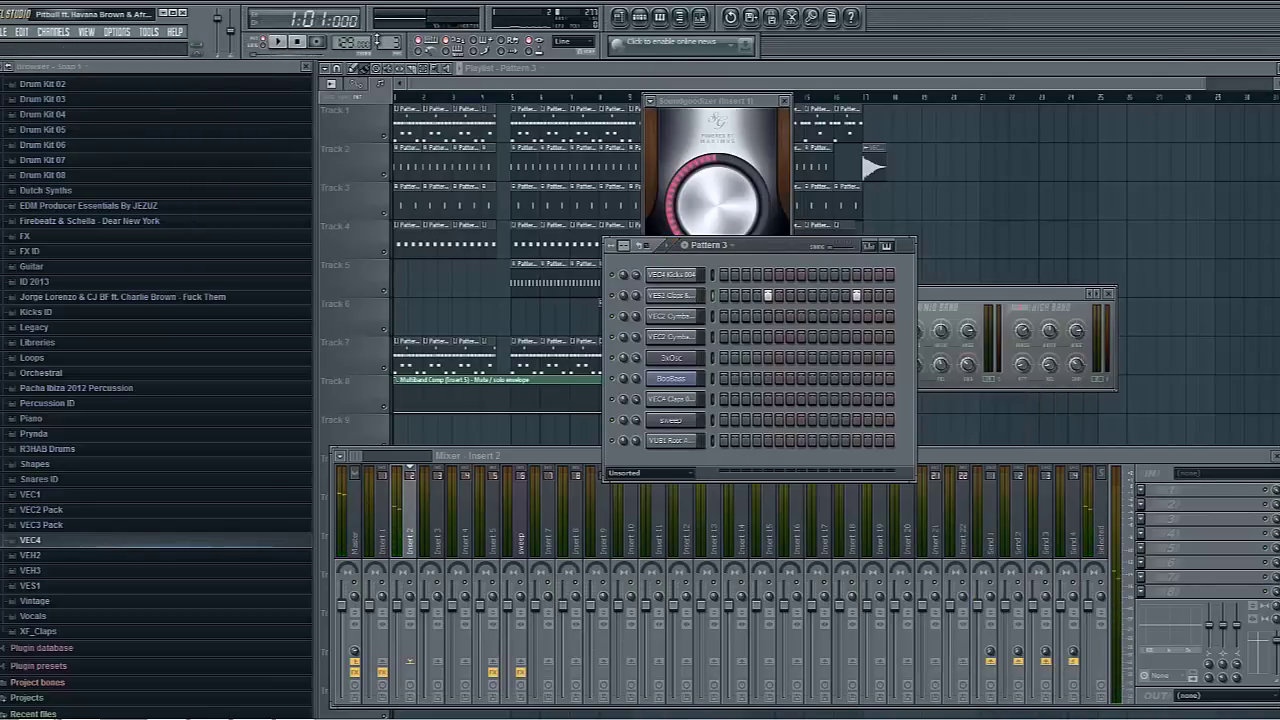
Step: Switch to Pattern 4, play it, and examine BooBass's channel settings and the Soundgoodizer on its Insert 1 mixer track
left_click_drag(377, 41, 378, 32)
key("space")
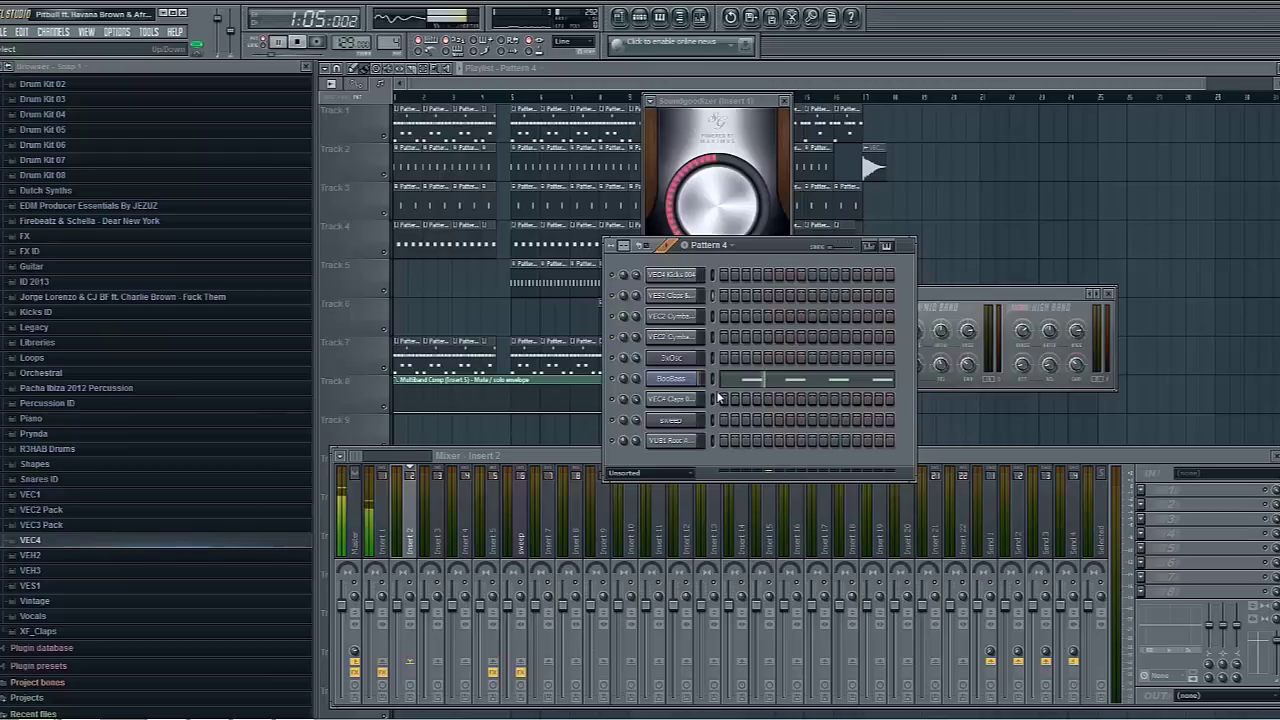
left_click(698, 380)
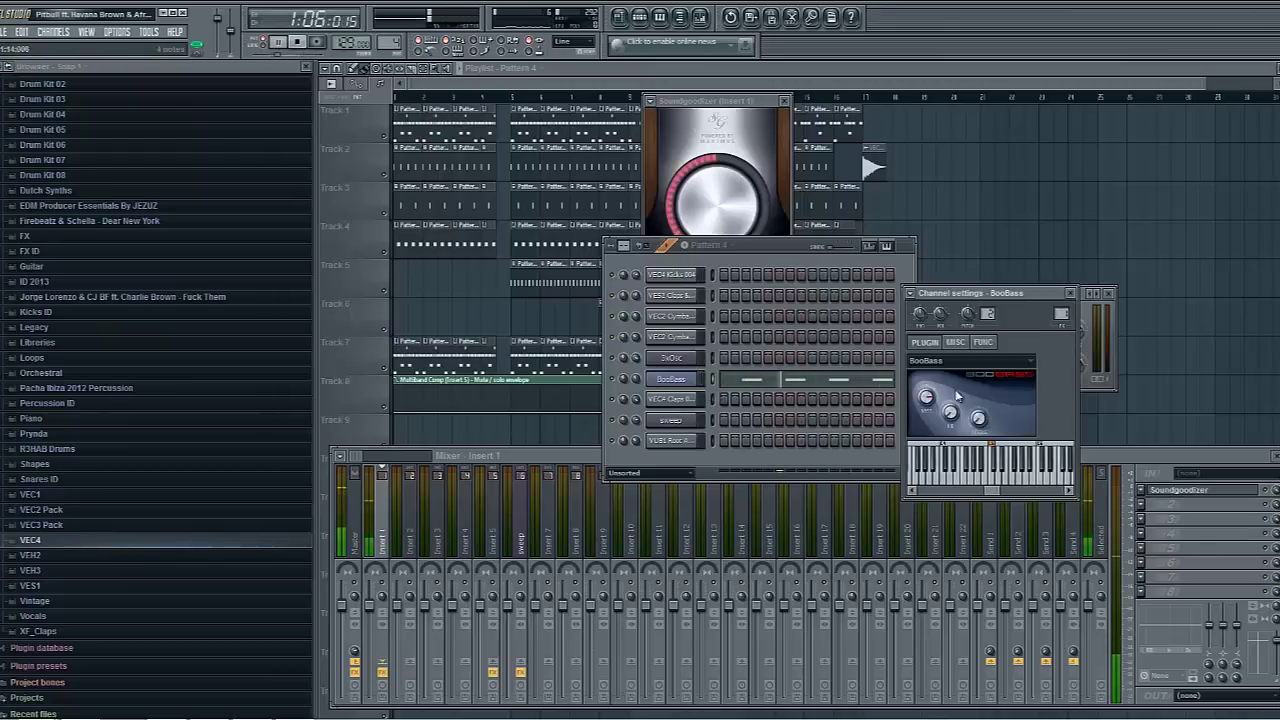
left_click(1225, 490)
left_click(1225, 490)
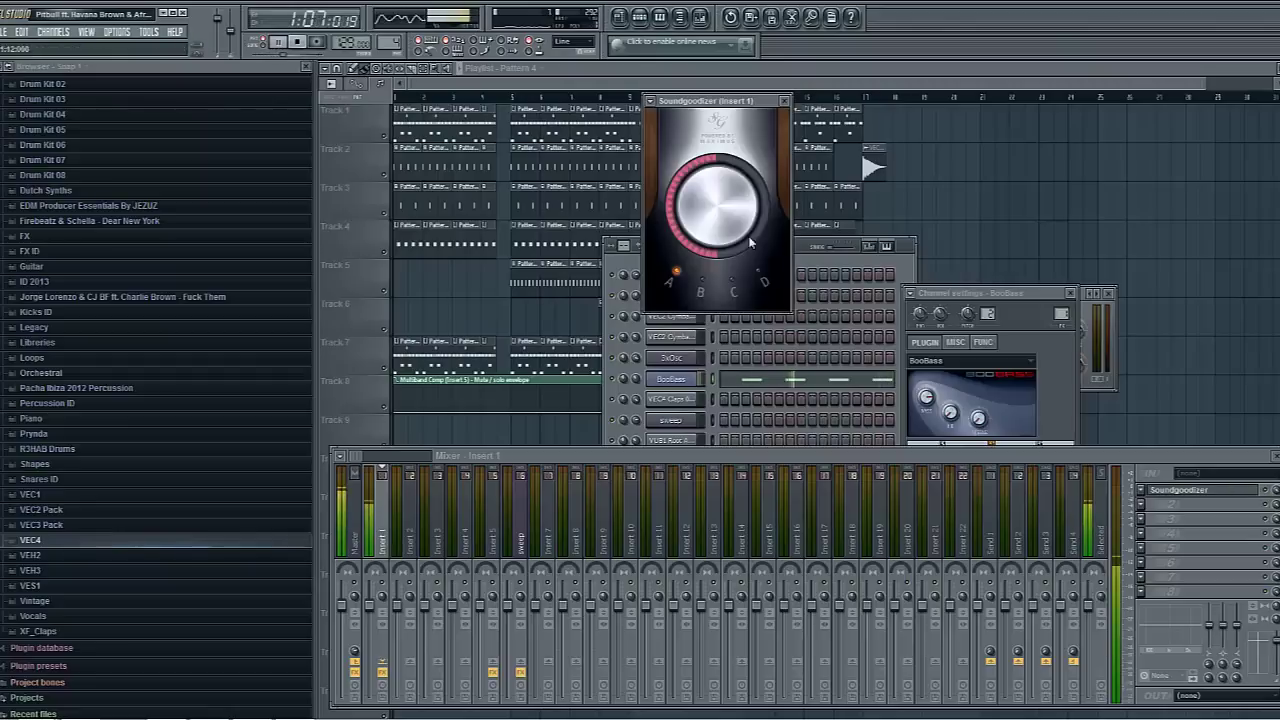
left_click(784, 101)
left_click(1003, 312)
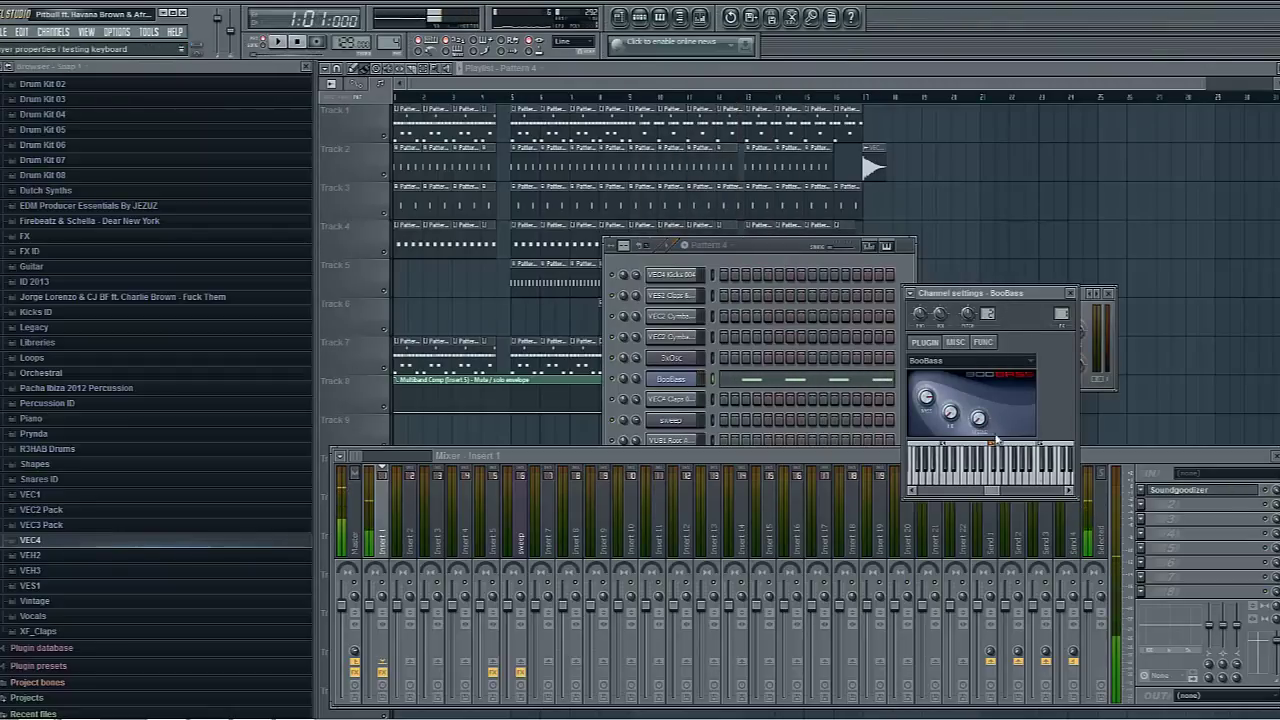
key("space")
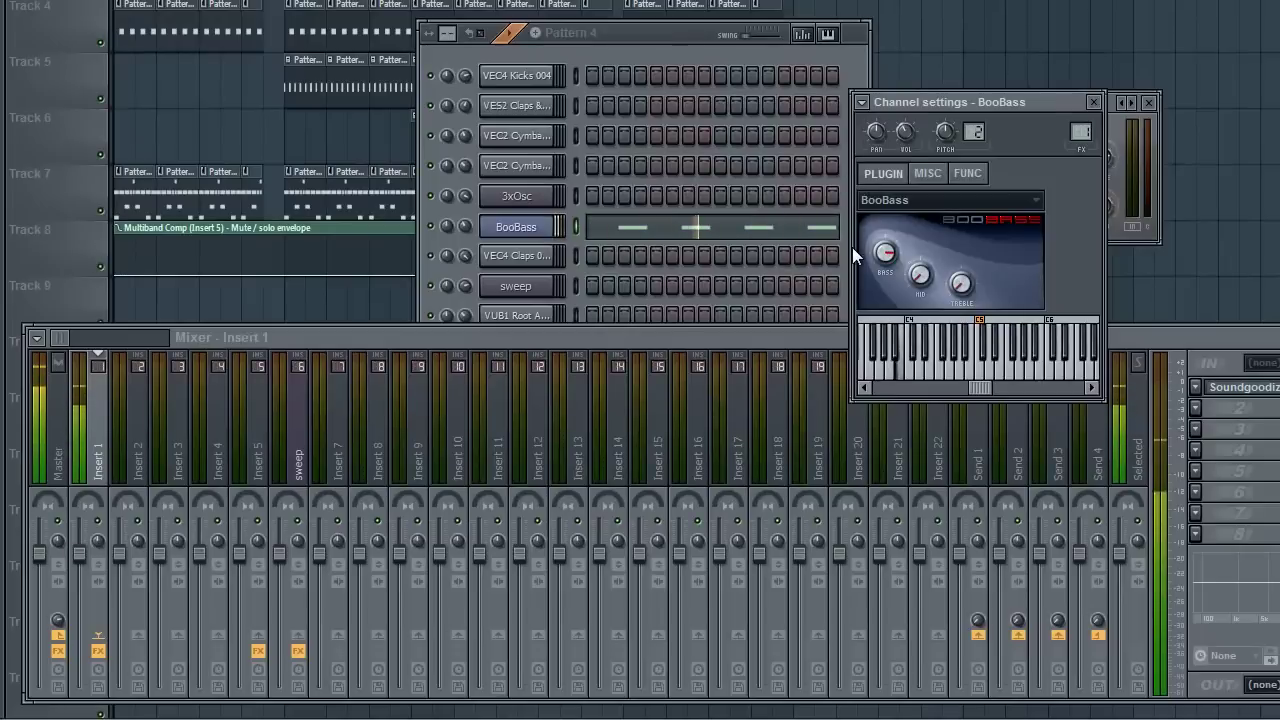
Step: In the BooBass piano roll of Pattern 4, delete and redraw the four off-beat notes on the key just below C4
left_click(640, 207)
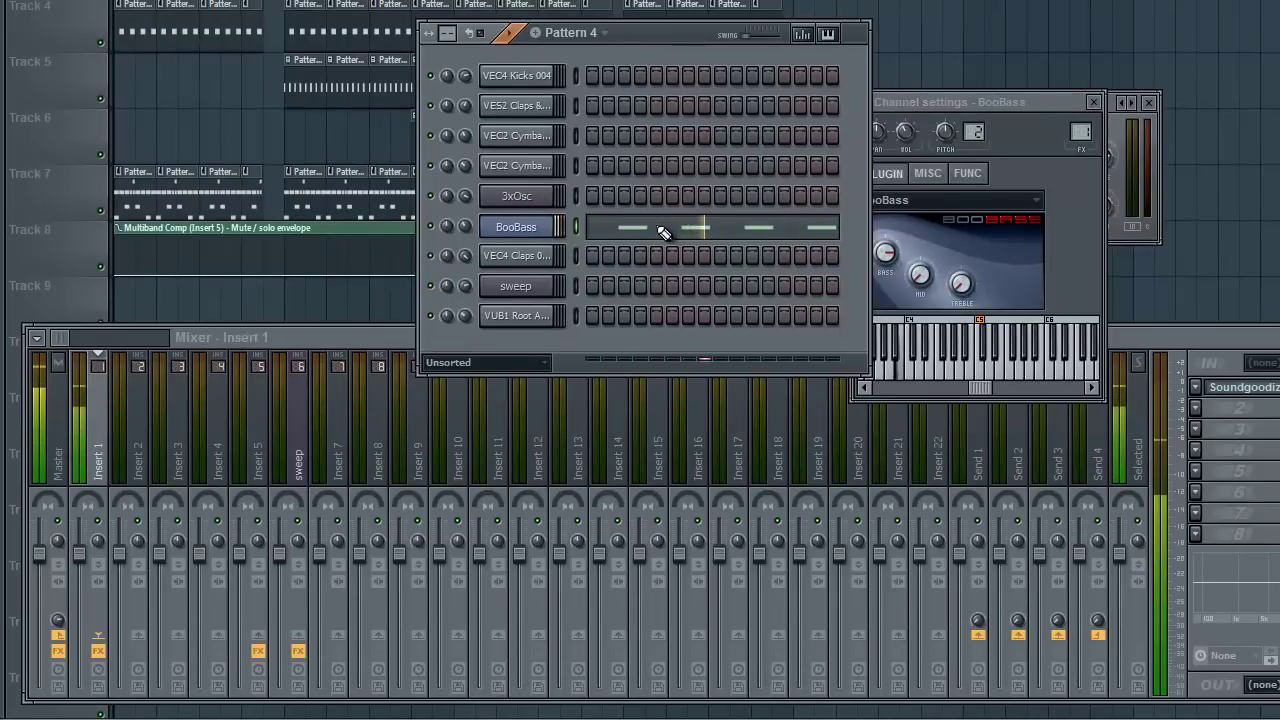
left_click(663, 228)
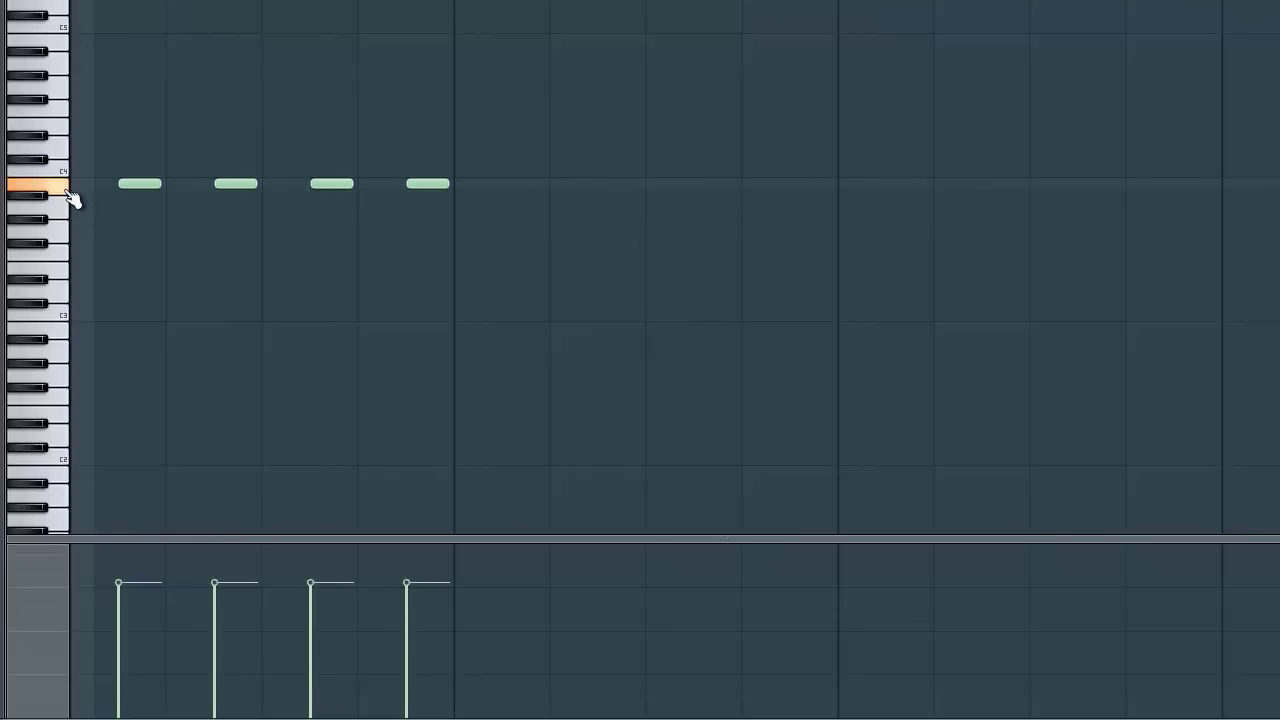
right_click(128, 182)
left_click(126, 182)
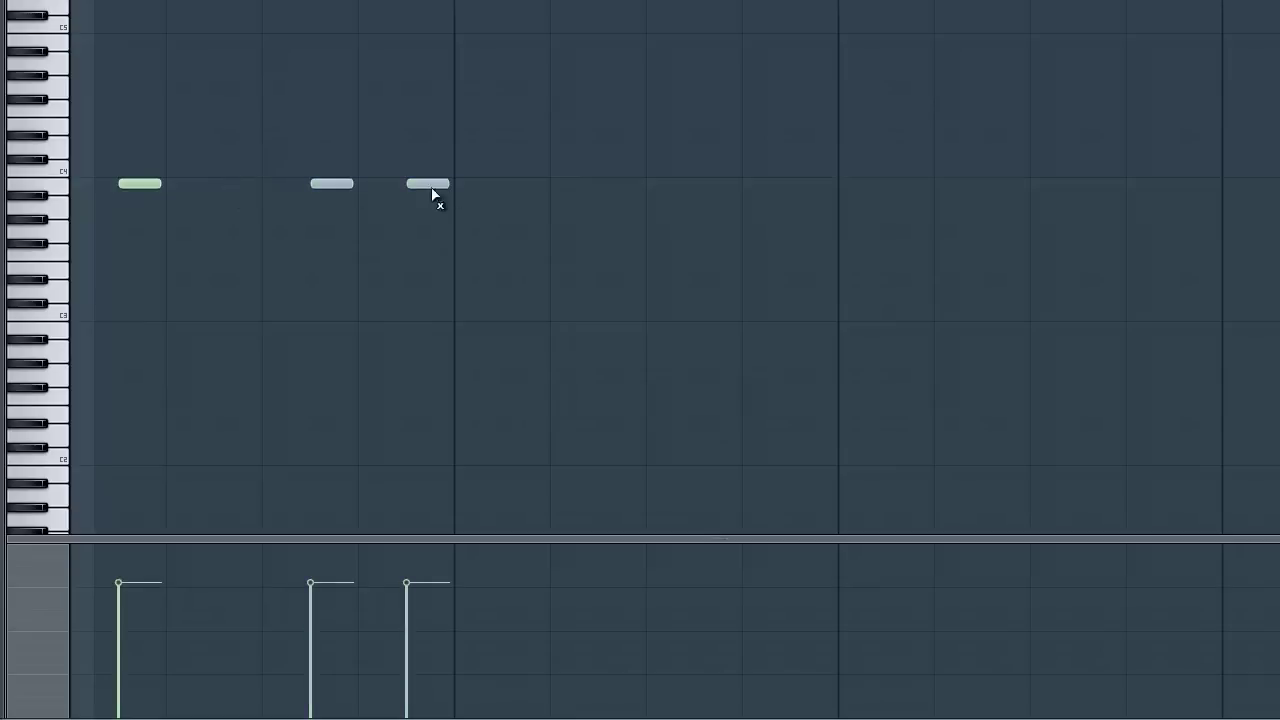
right_click(428, 184)
right_click(331, 184)
left_click(214, 184)
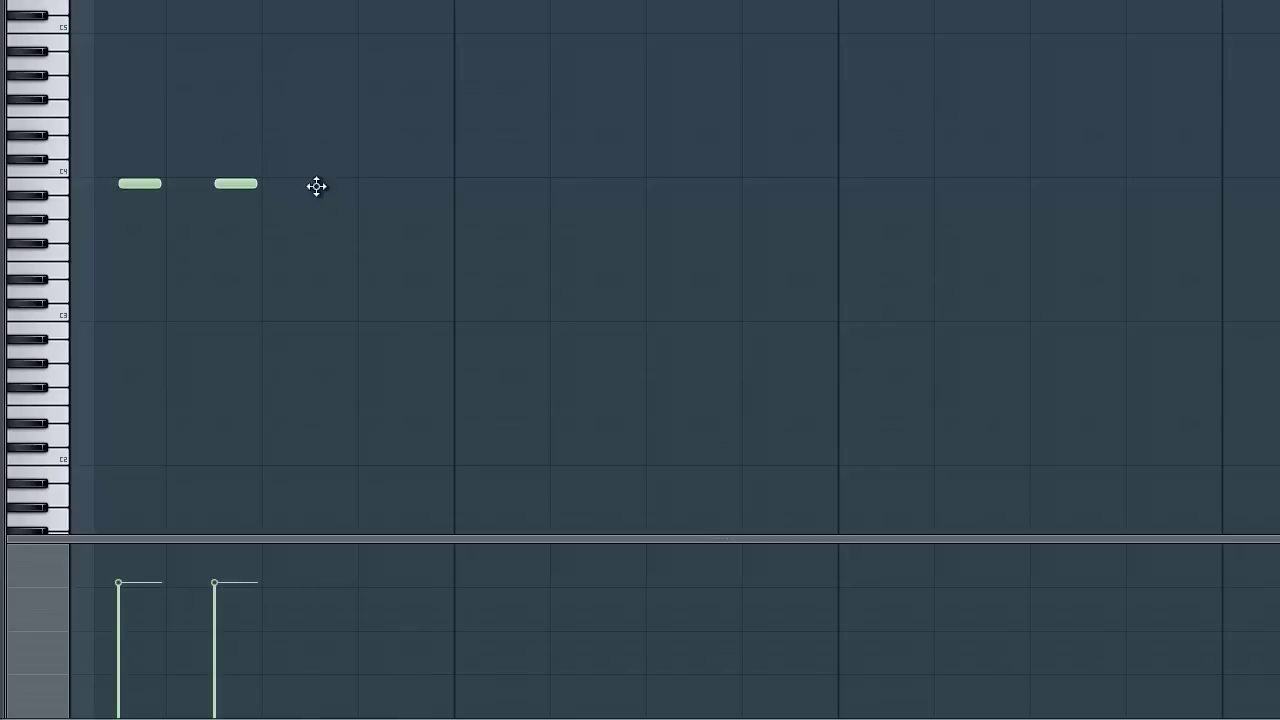
left_click(316, 186)
left_click(416, 186)
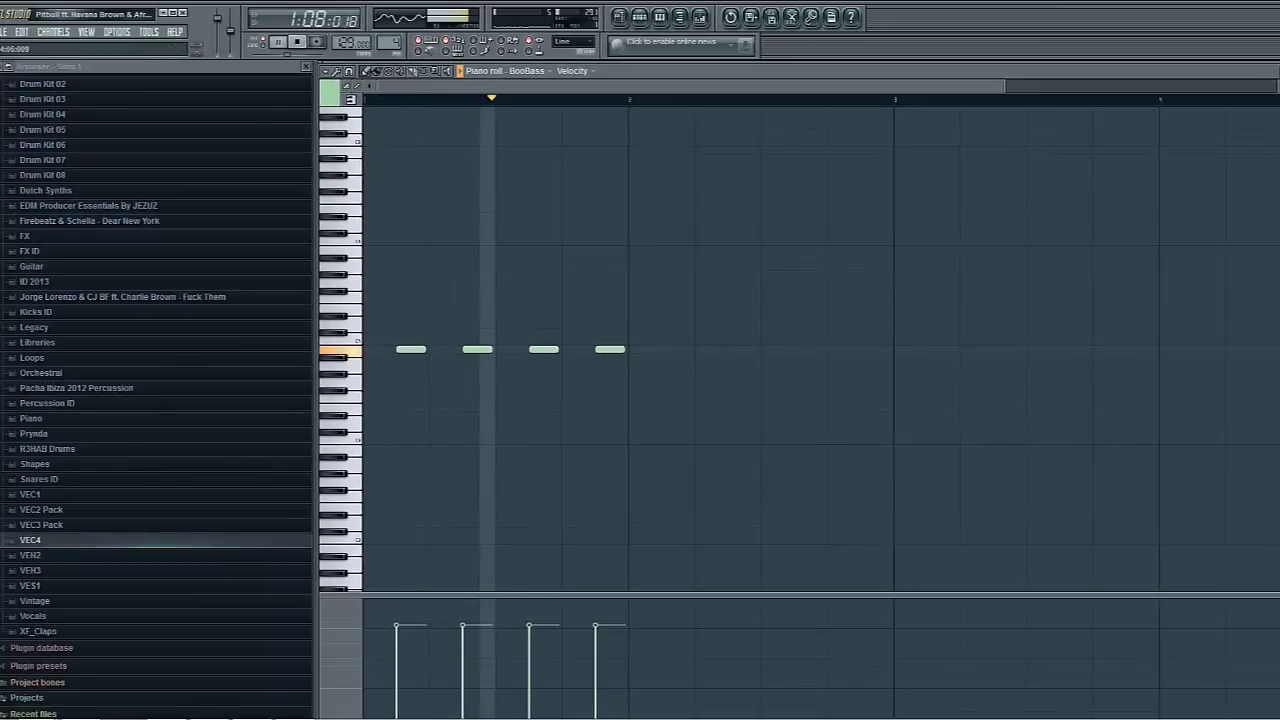
key("Escape")
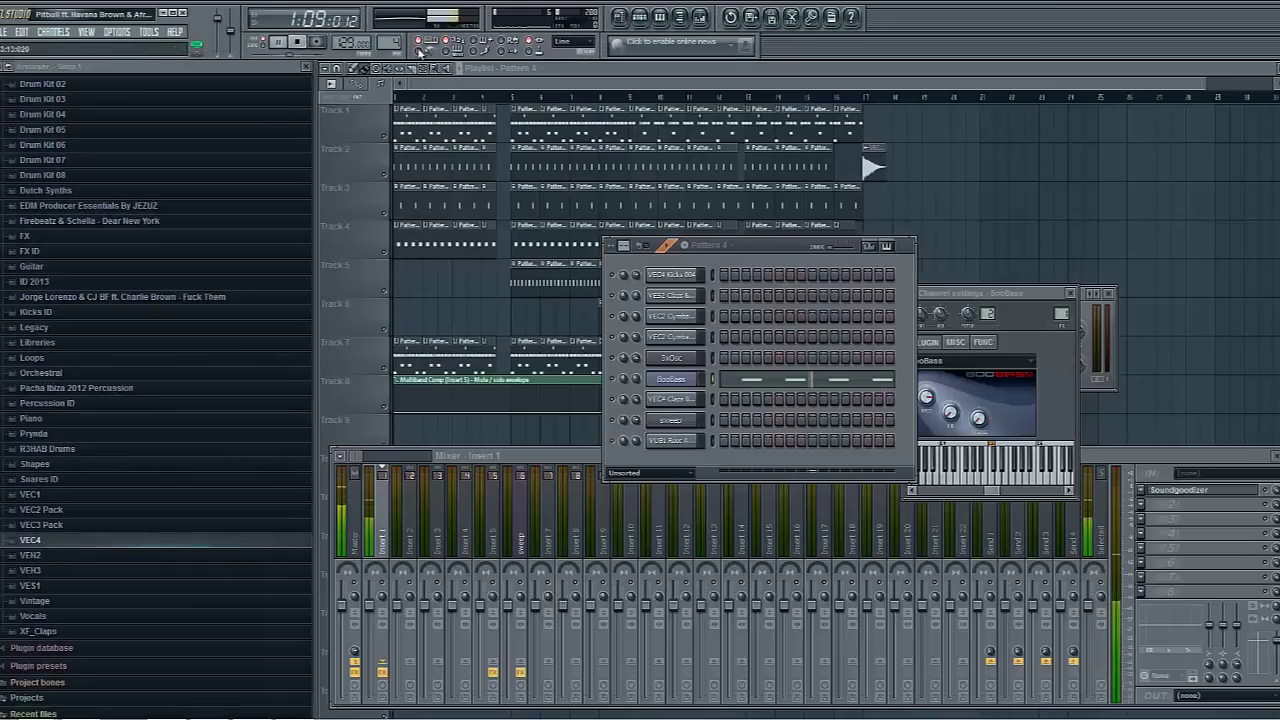
key("space")
Step: Switch to Pattern 5, play it, and examine the channel settings of VEC2 Cymbals HH Closed 23 and HH Closed 36
left_click_drag(395, 46, 395, 41)
key("space")
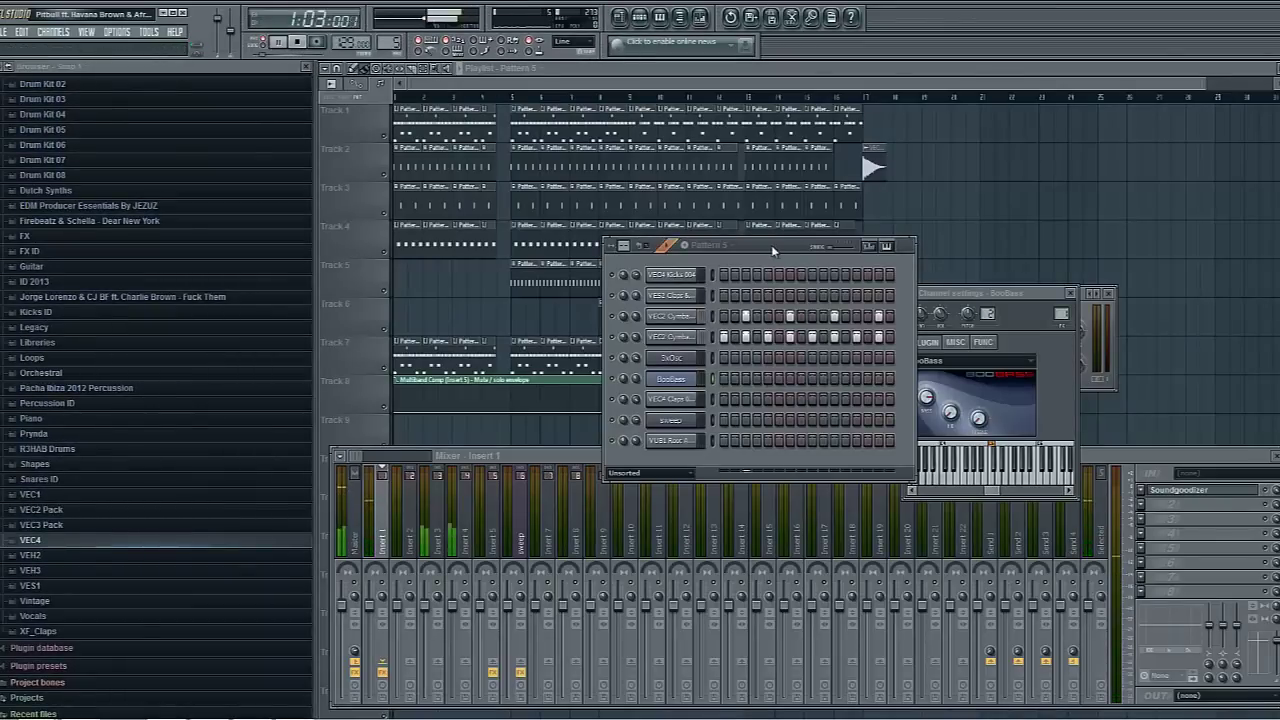
left_click(693, 316)
key("space")
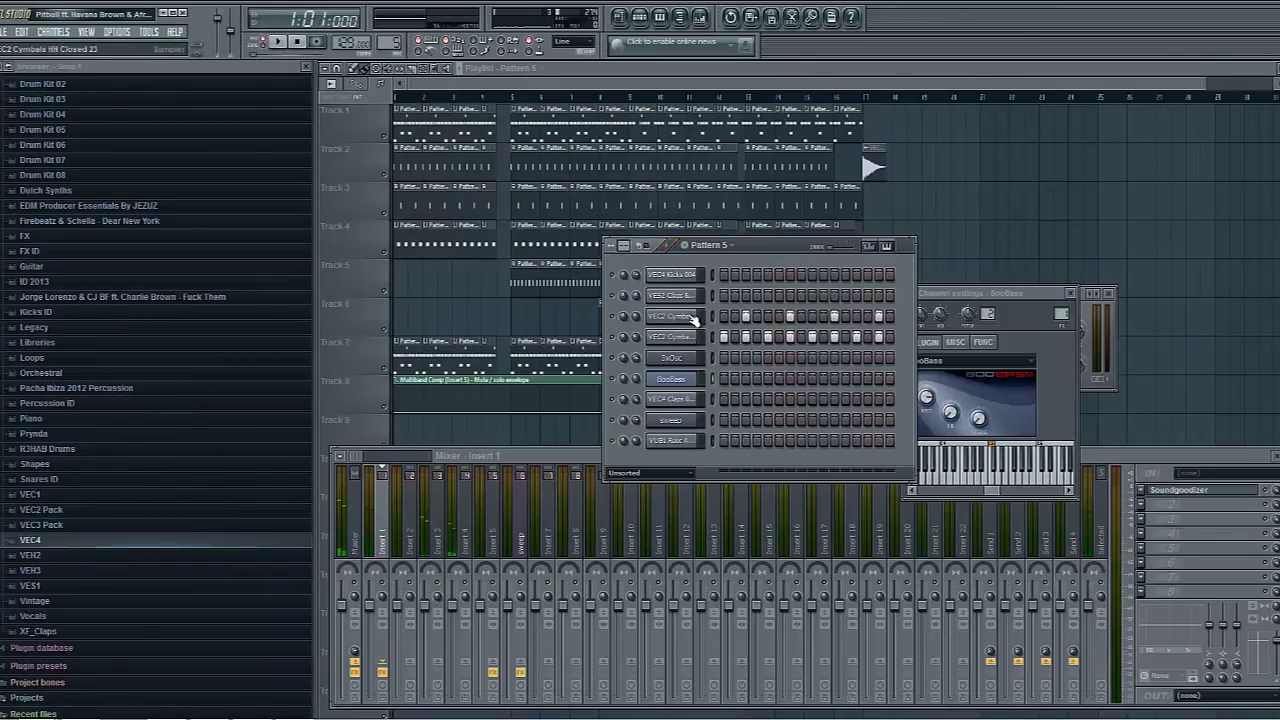
left_click(943, 645)
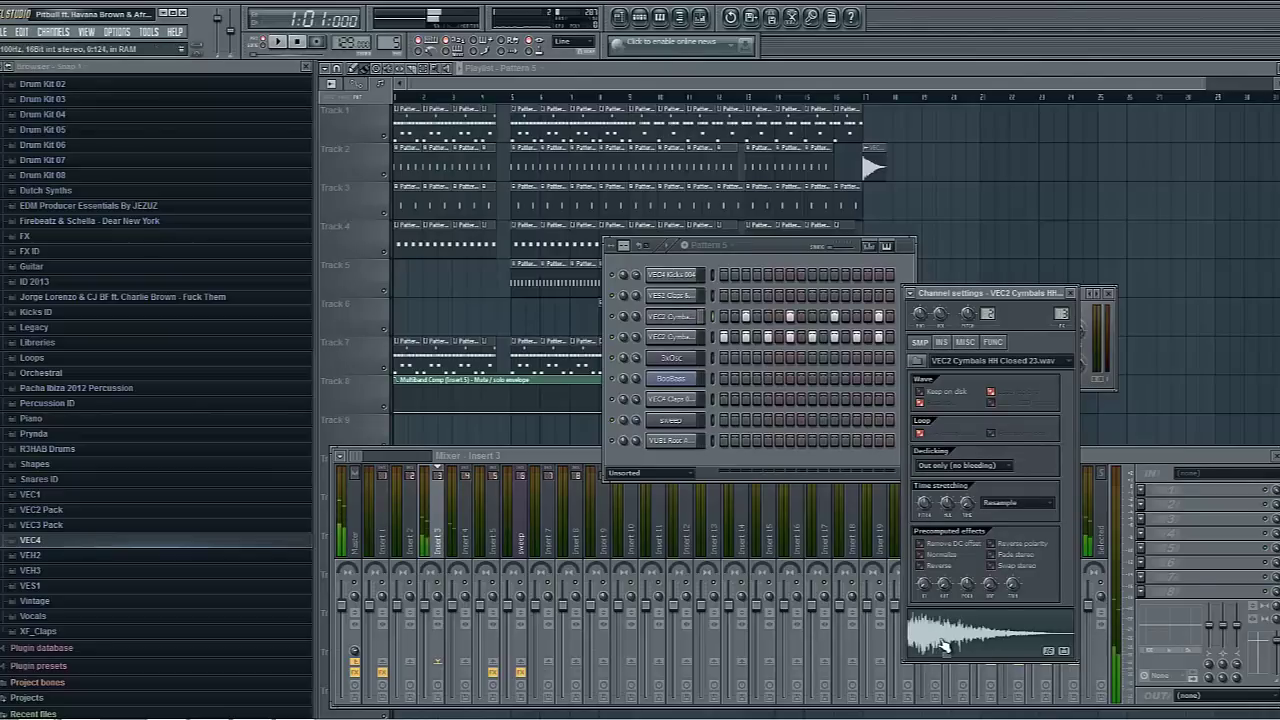
left_click(943, 645)
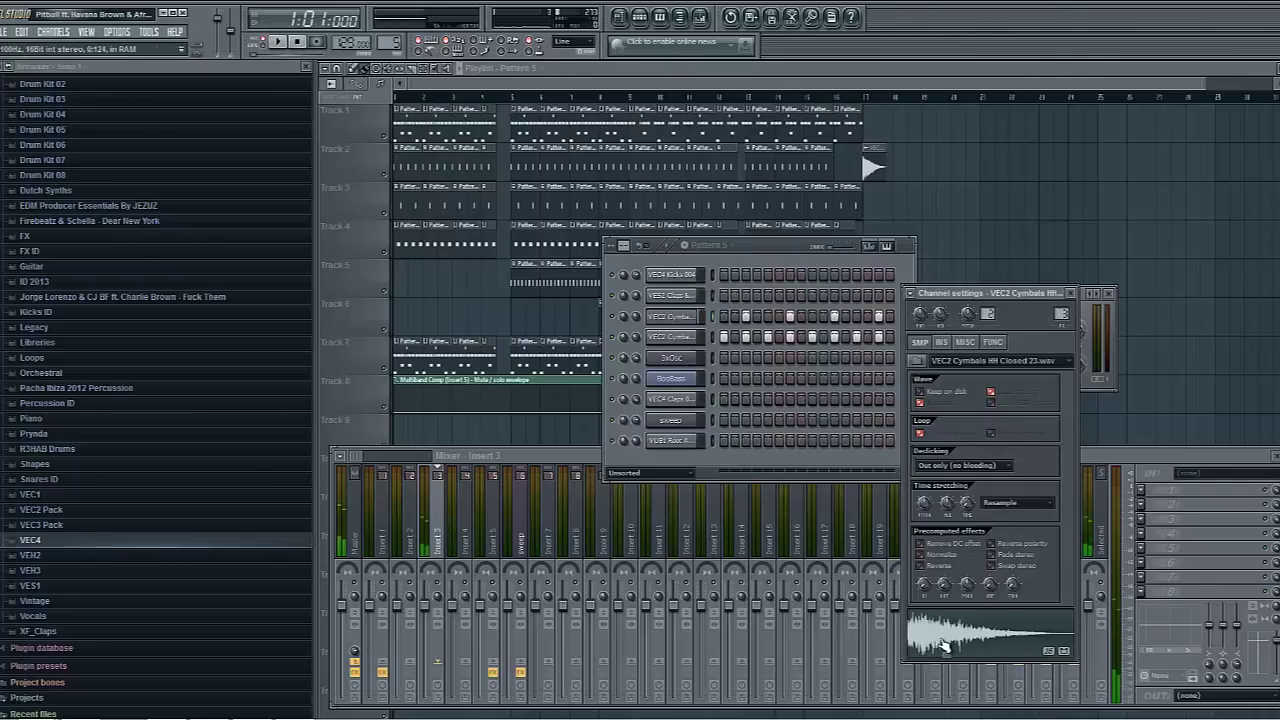
left_click(1070, 294)
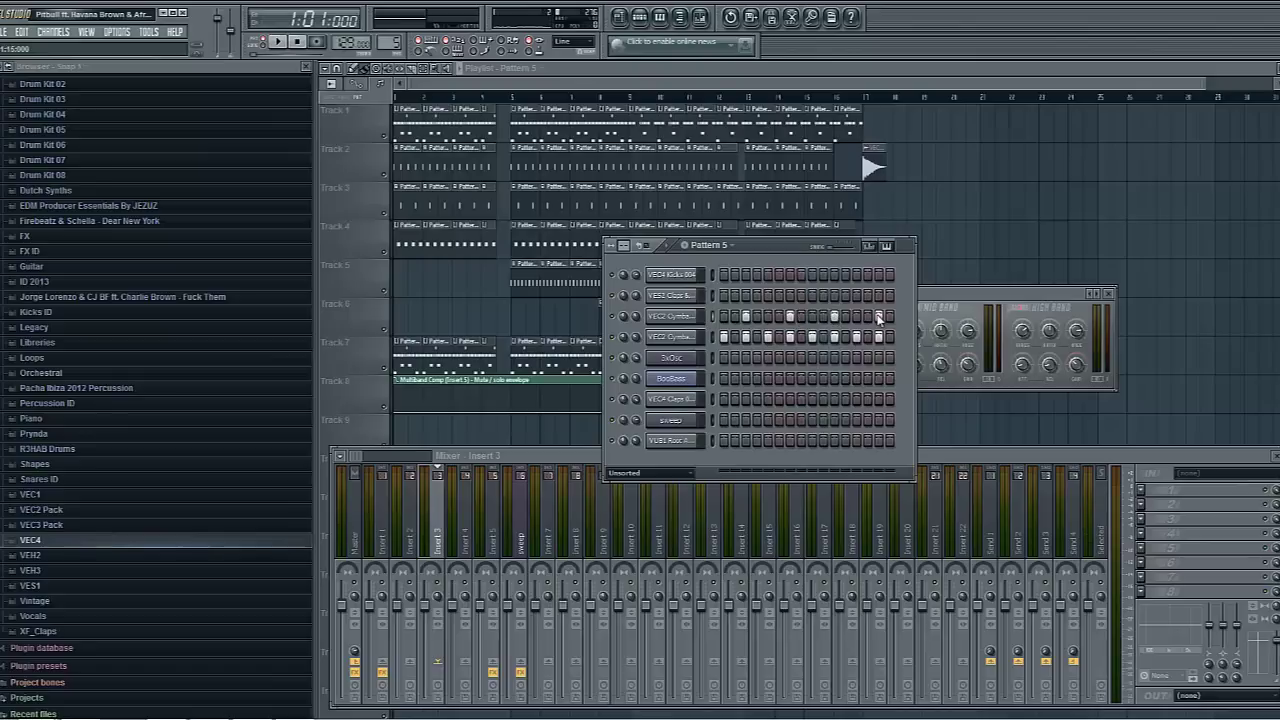
left_click(672, 338)
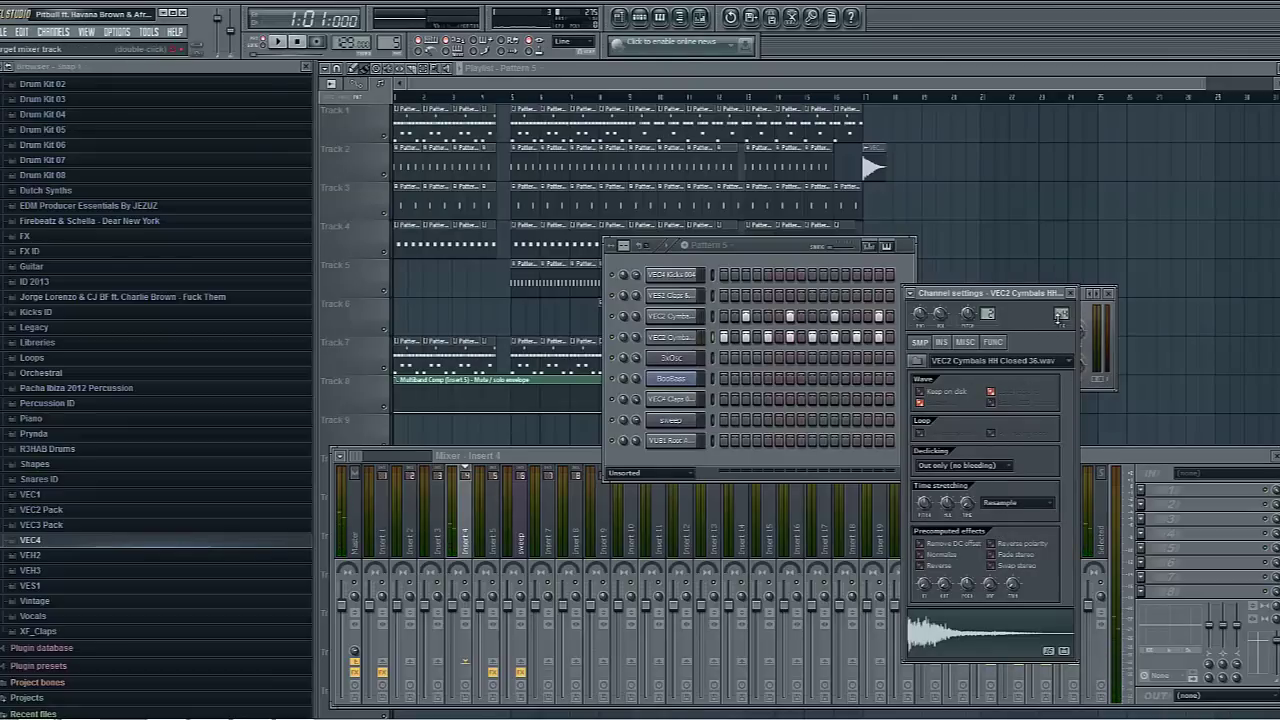
left_click(1070, 294)
Step: Fill each 2 steps of the VEC2 Cymbals HH Closed 36 channel in Pattern 5 and play the hi-hats
right_click(663, 340)
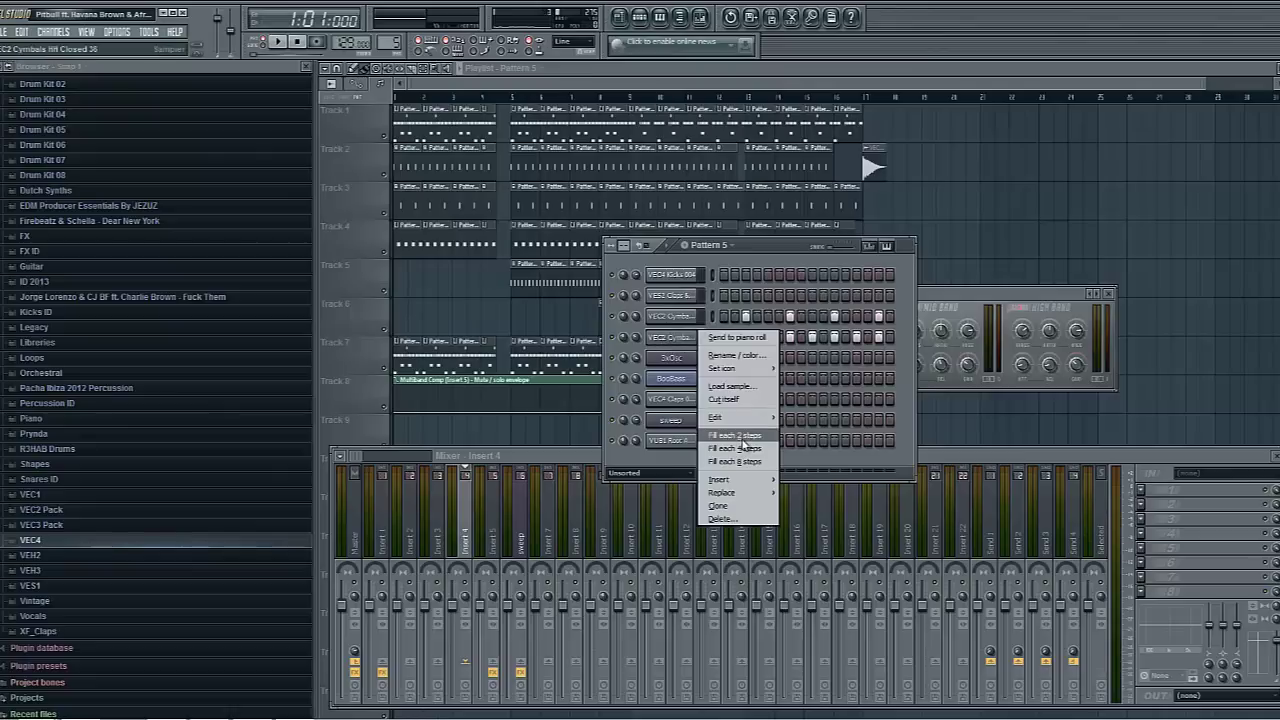
left_click(742, 434)
key("space")
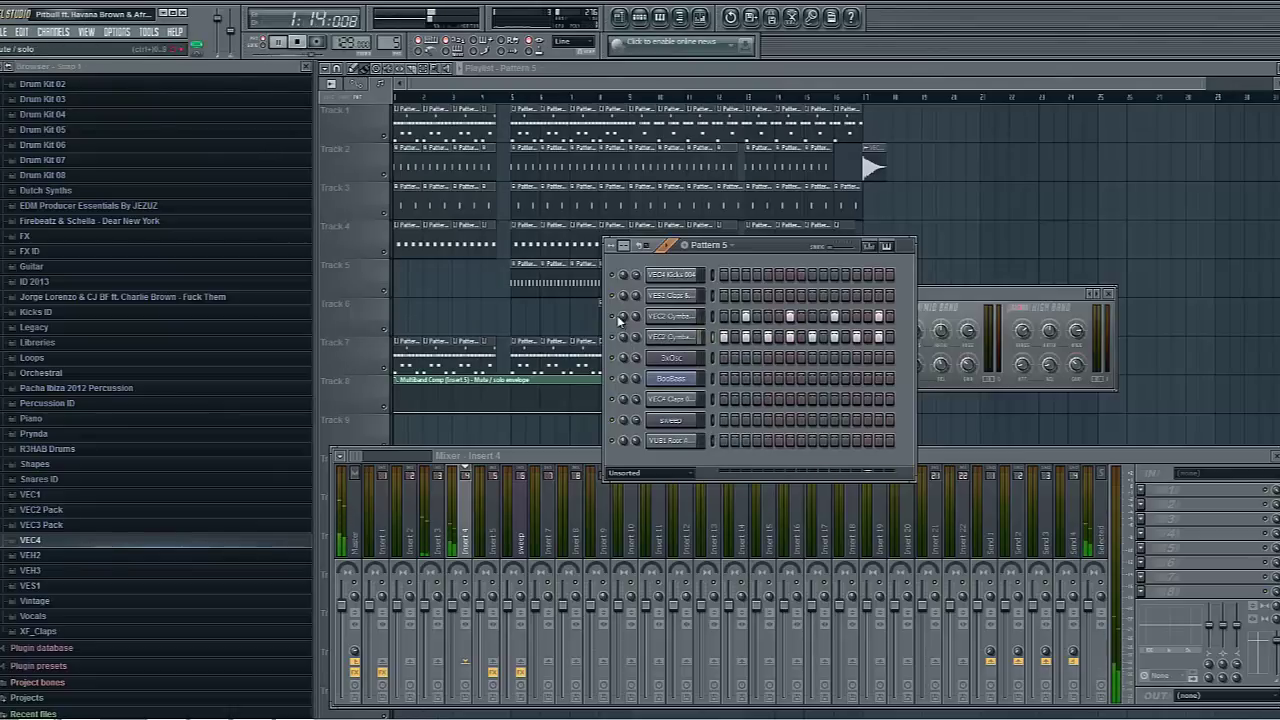
key("space")
Step: Switch to Pattern 6, play it, and examine the channel settings of its VEC4 Claps 024 sample
key("KP_Add")
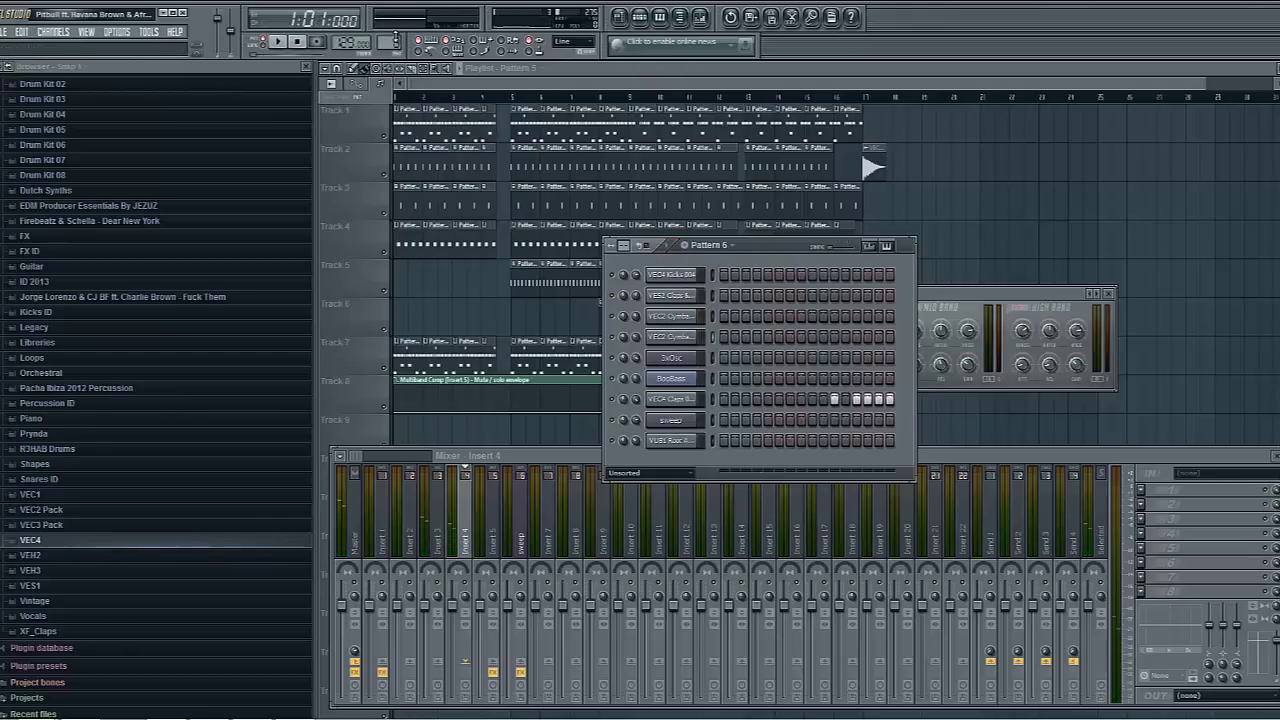
key("space")
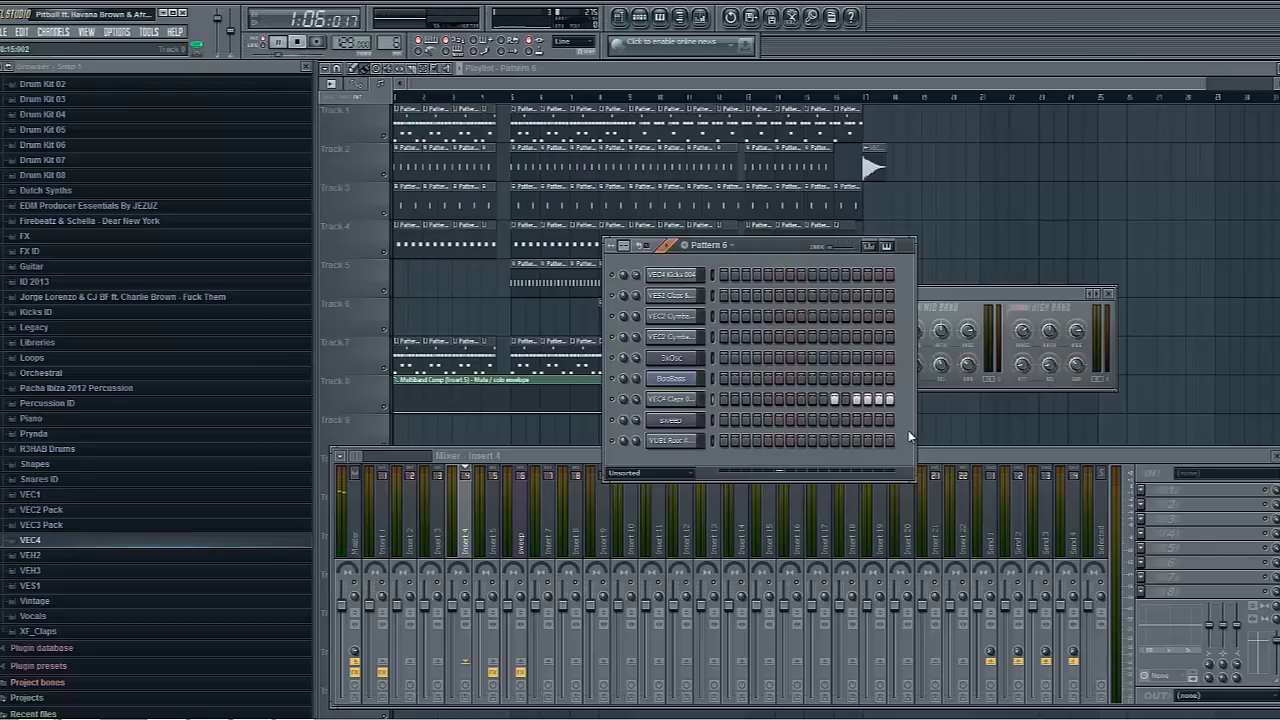
left_click(671, 399)
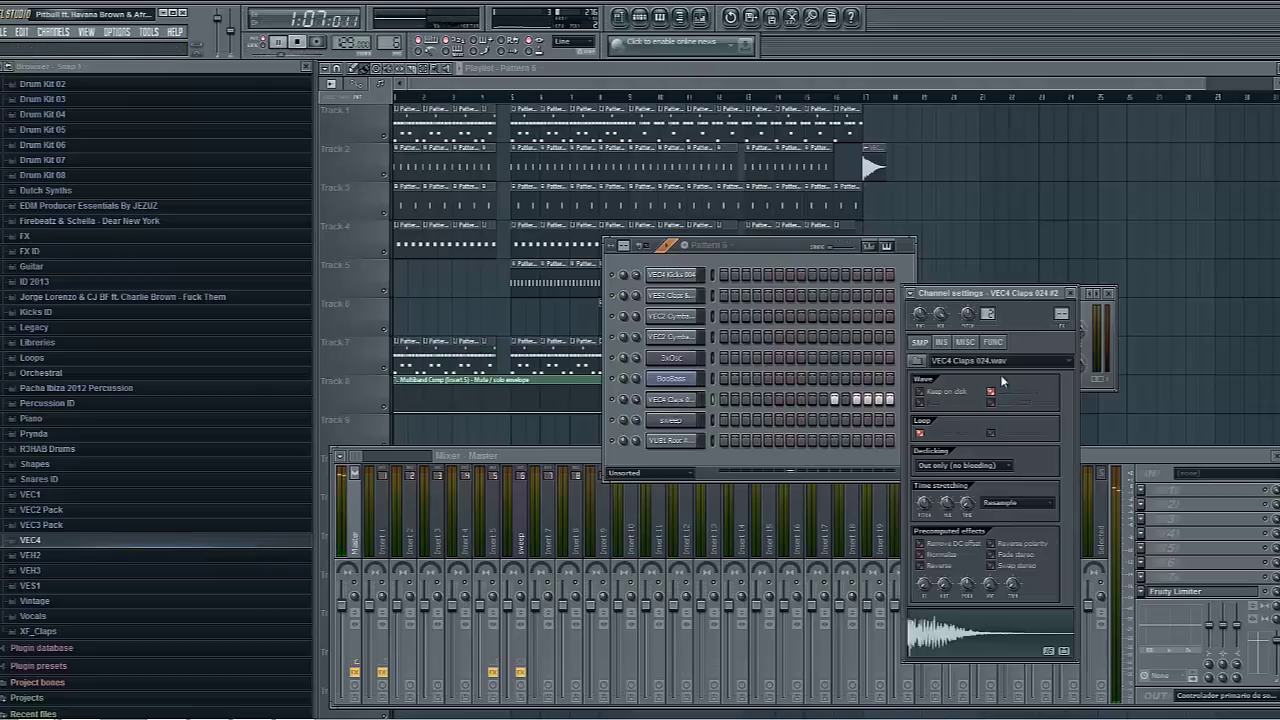
left_click(1070, 293)
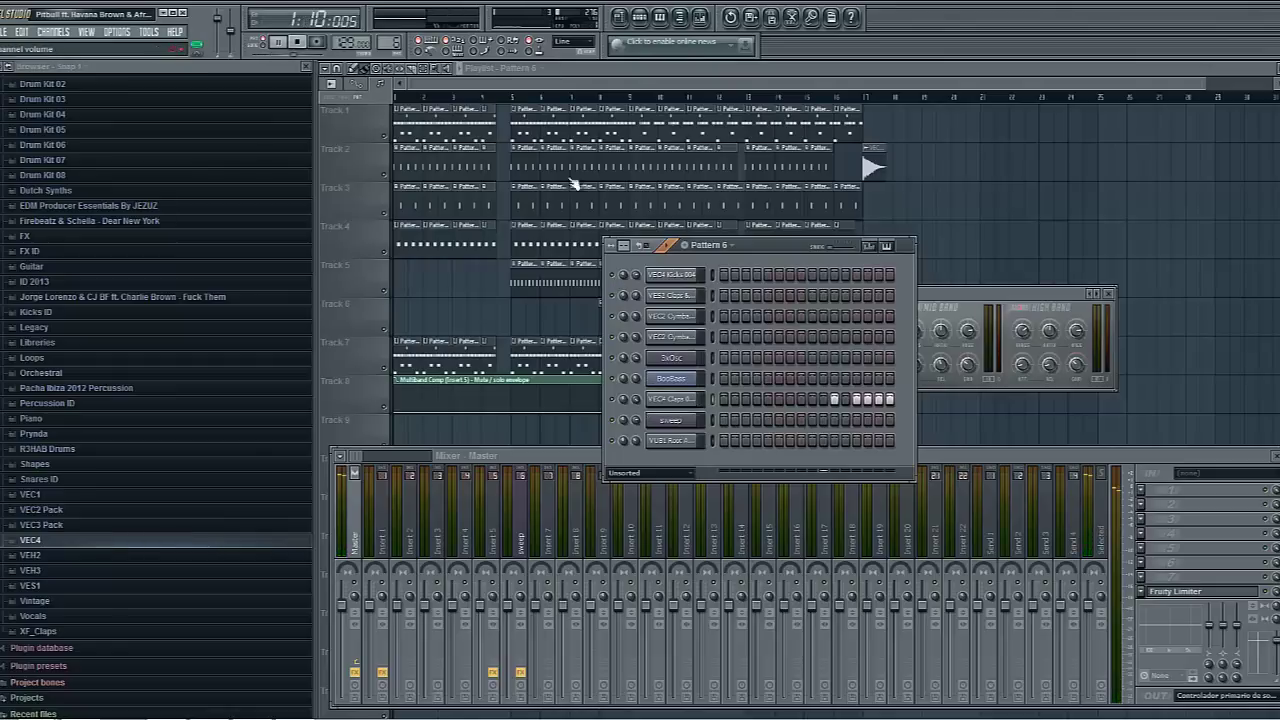
key("space")
Step: Switch to Pattern 7, play it, and open the channel settings of the 3xOsc lead
left_click_drag(389, 44, 389, 37)
key("space")
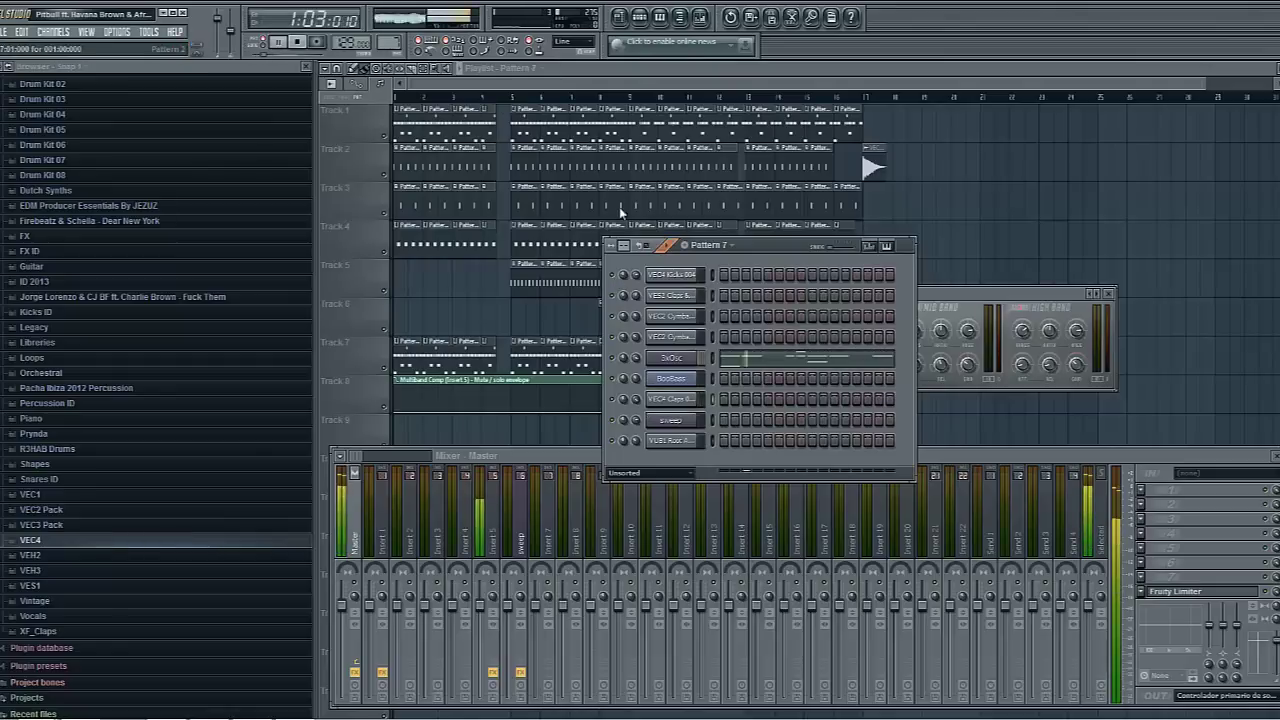
left_click(683, 358)
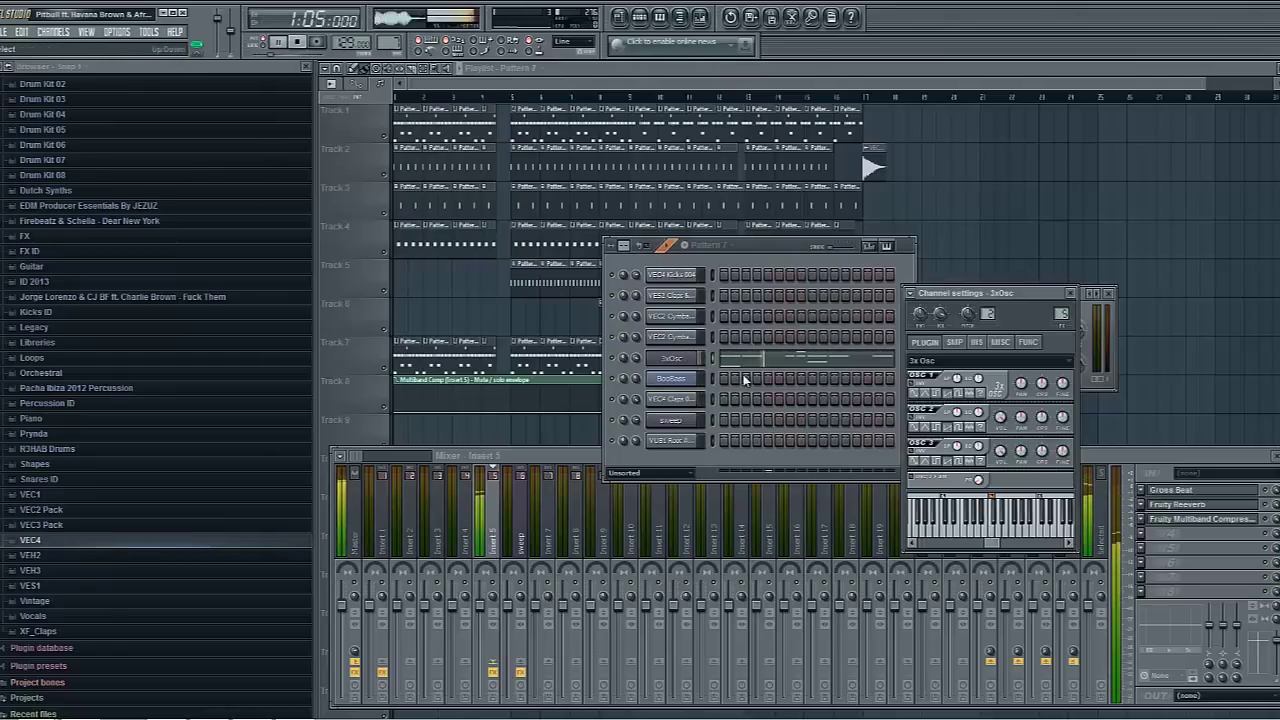
Step: Open the 3xOsc piano roll and examine its melody notes while playing the pattern
key("F7")
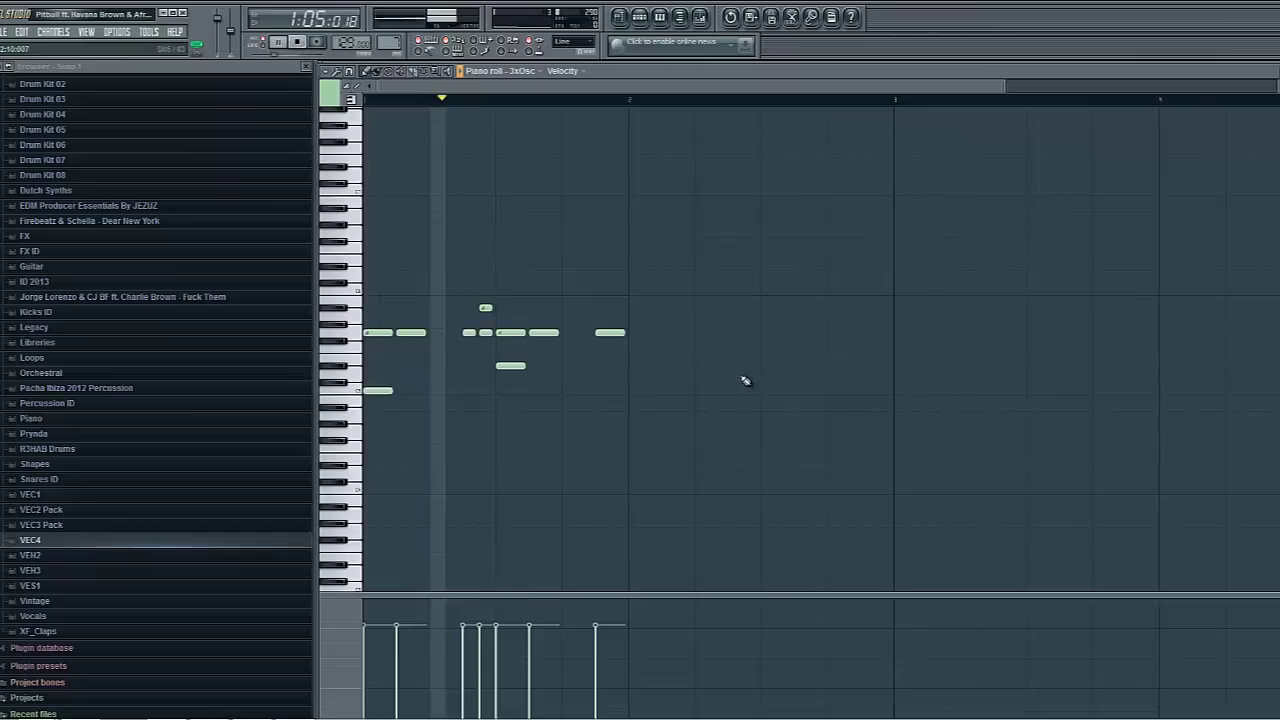
key("space")
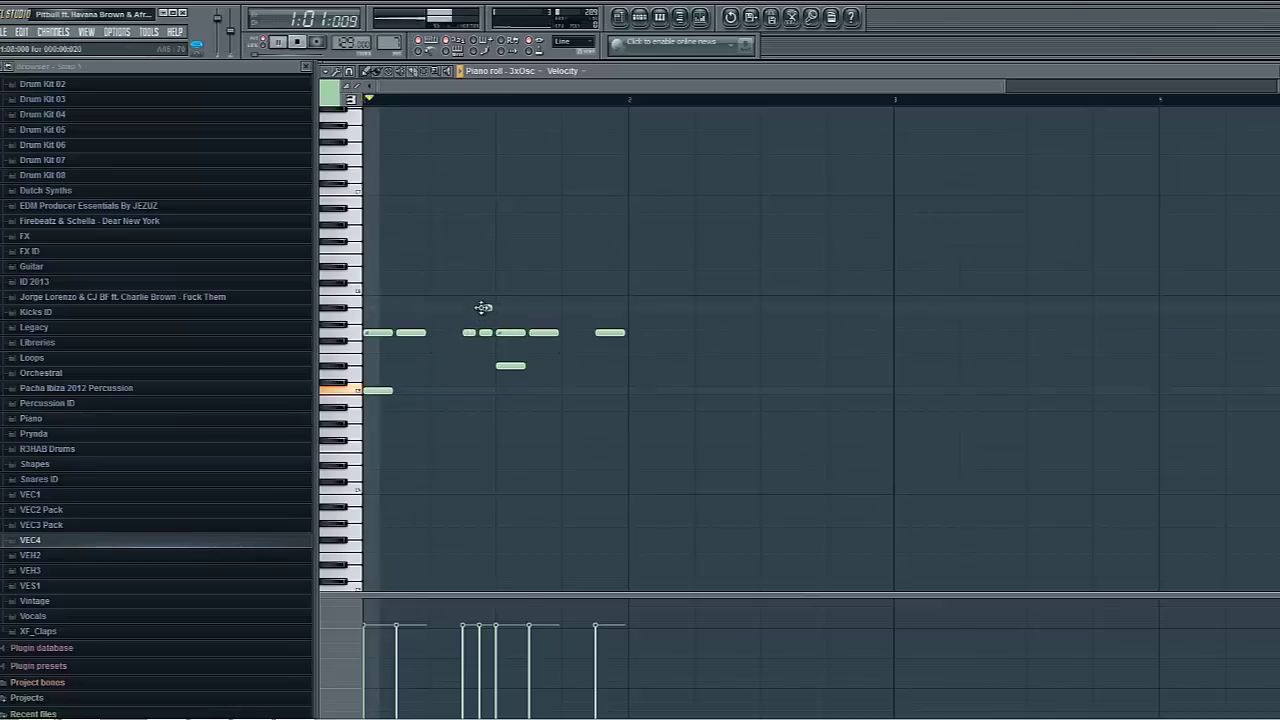
left_click(483, 307)
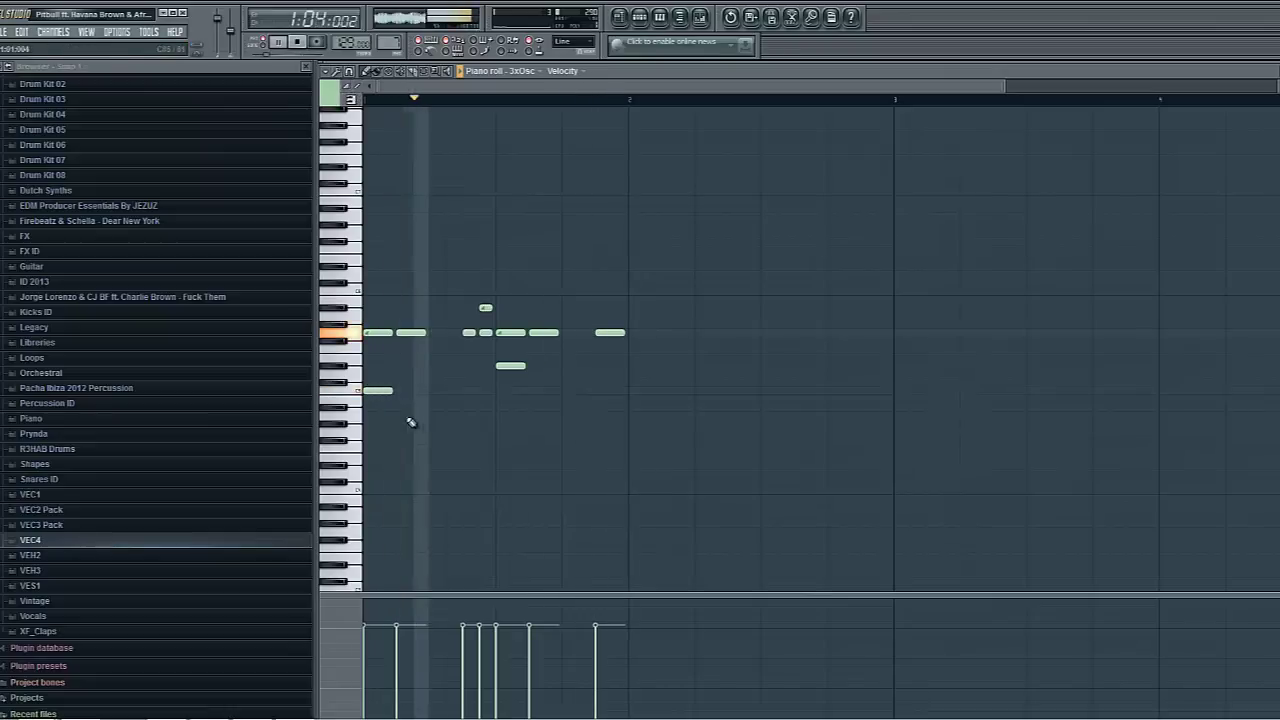
key("space")
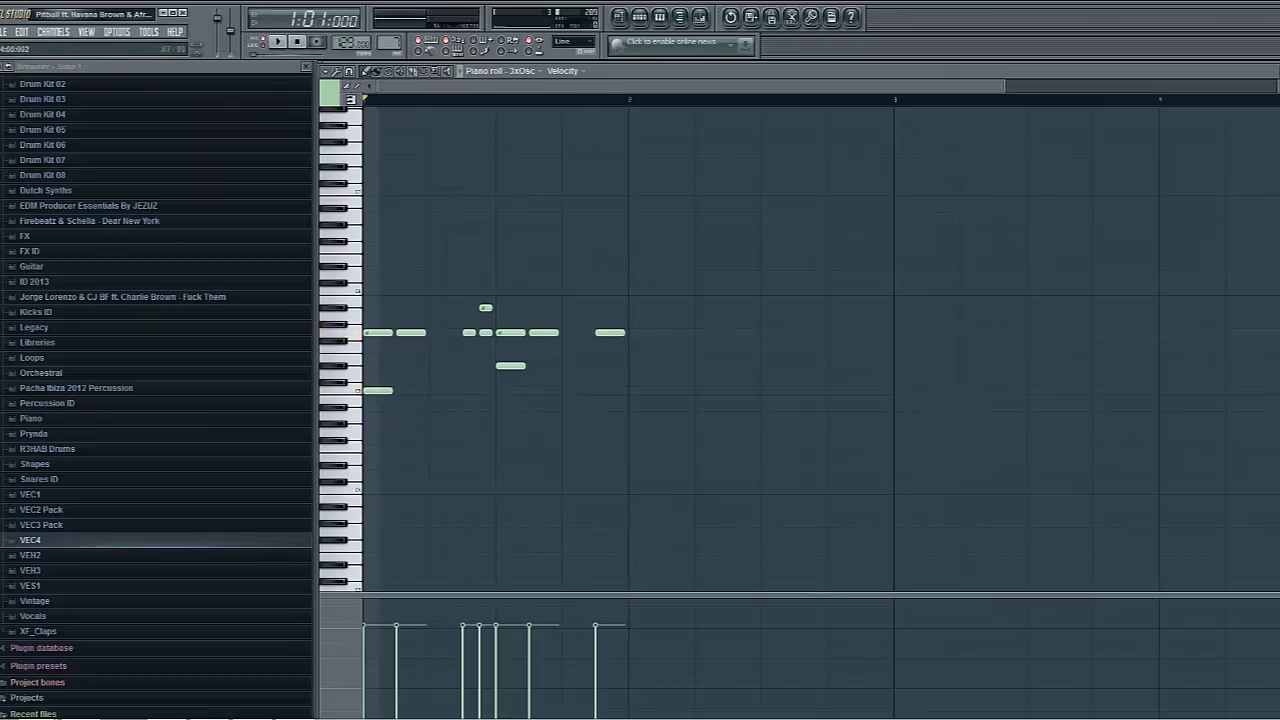
key("space")
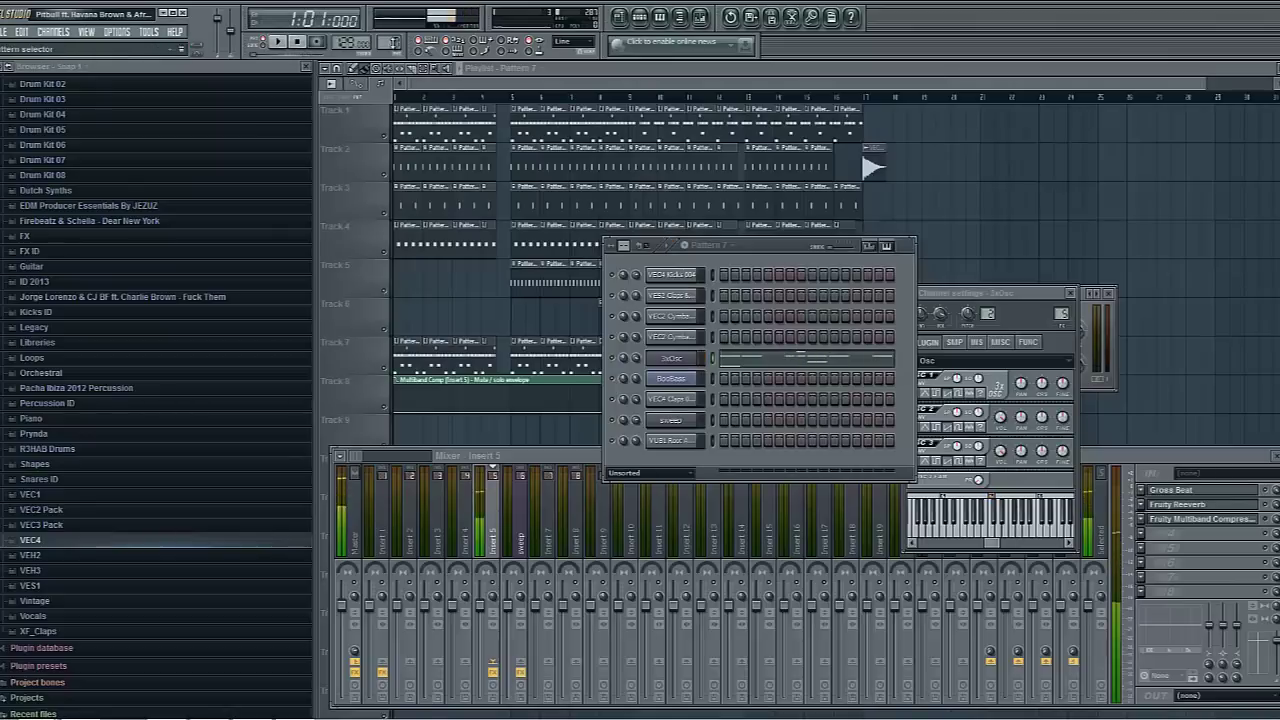
Step: Switch to Pattern 8 and examine the sweep channel's settings and the Gross Beat volume envelope on its mixer track
left_click_drag(395, 43, 392, 37)
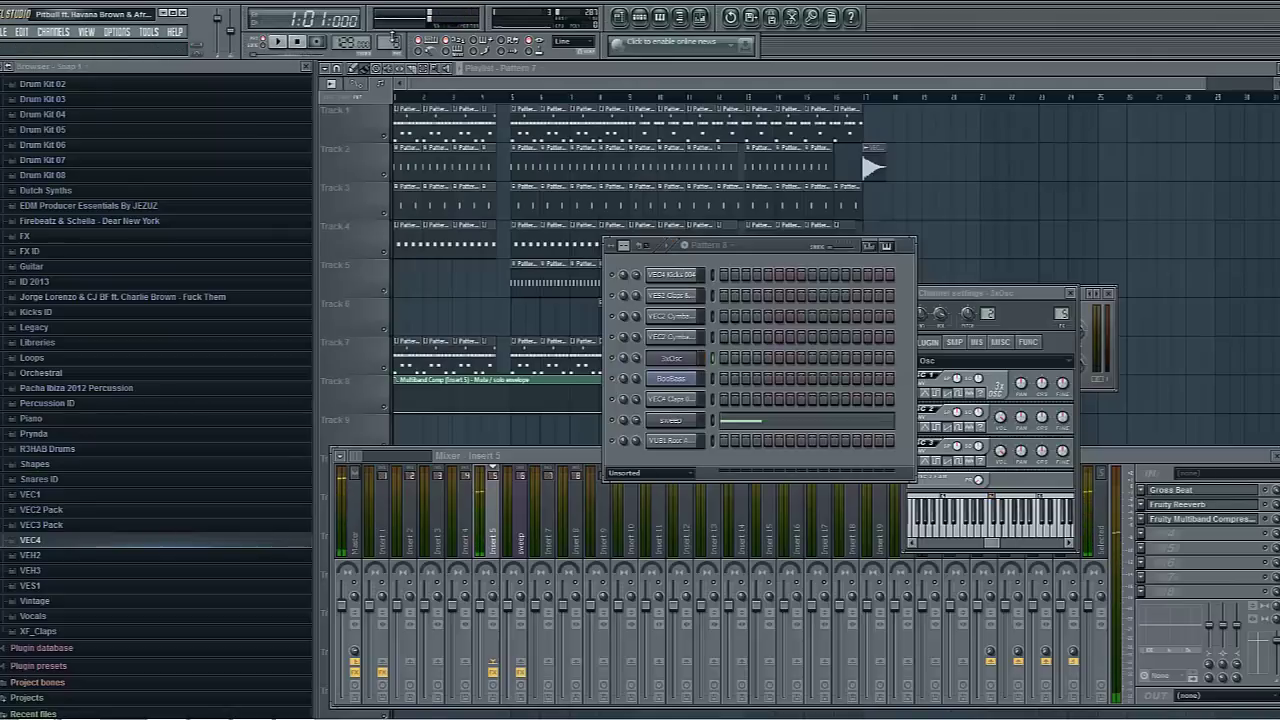
left_click(671, 422)
left_click(1233, 491)
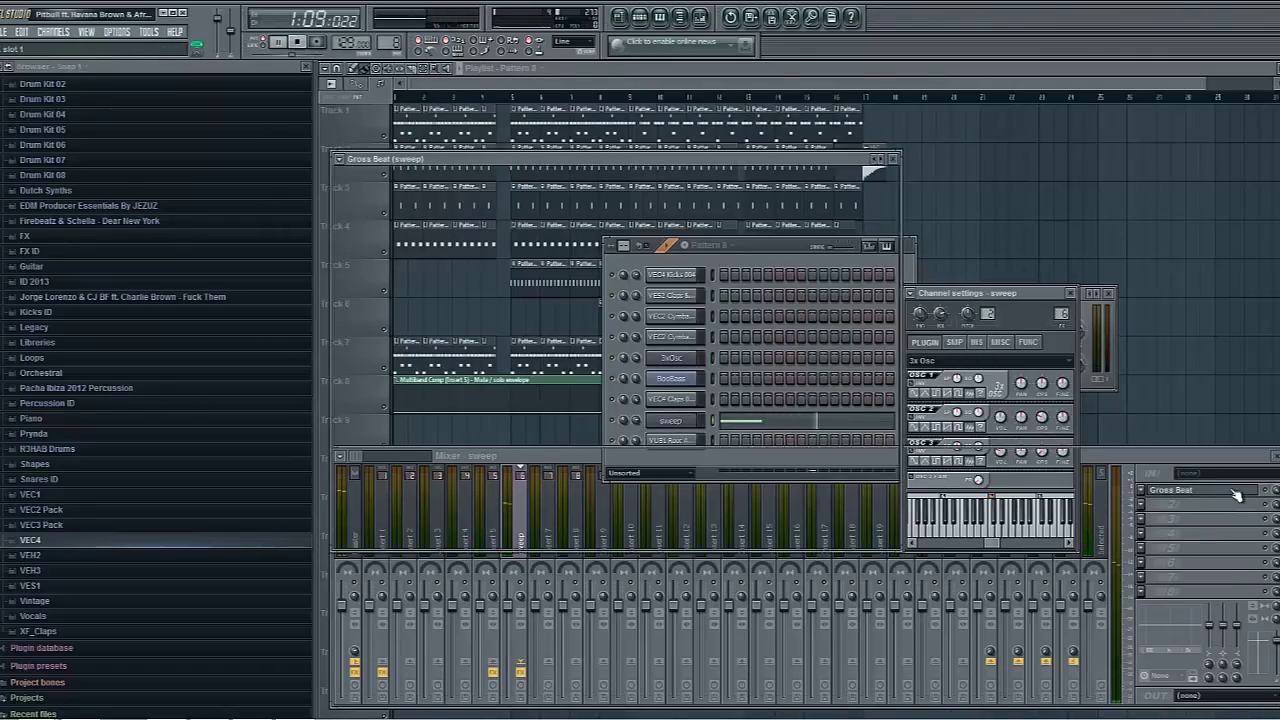
left_click(394, 528)
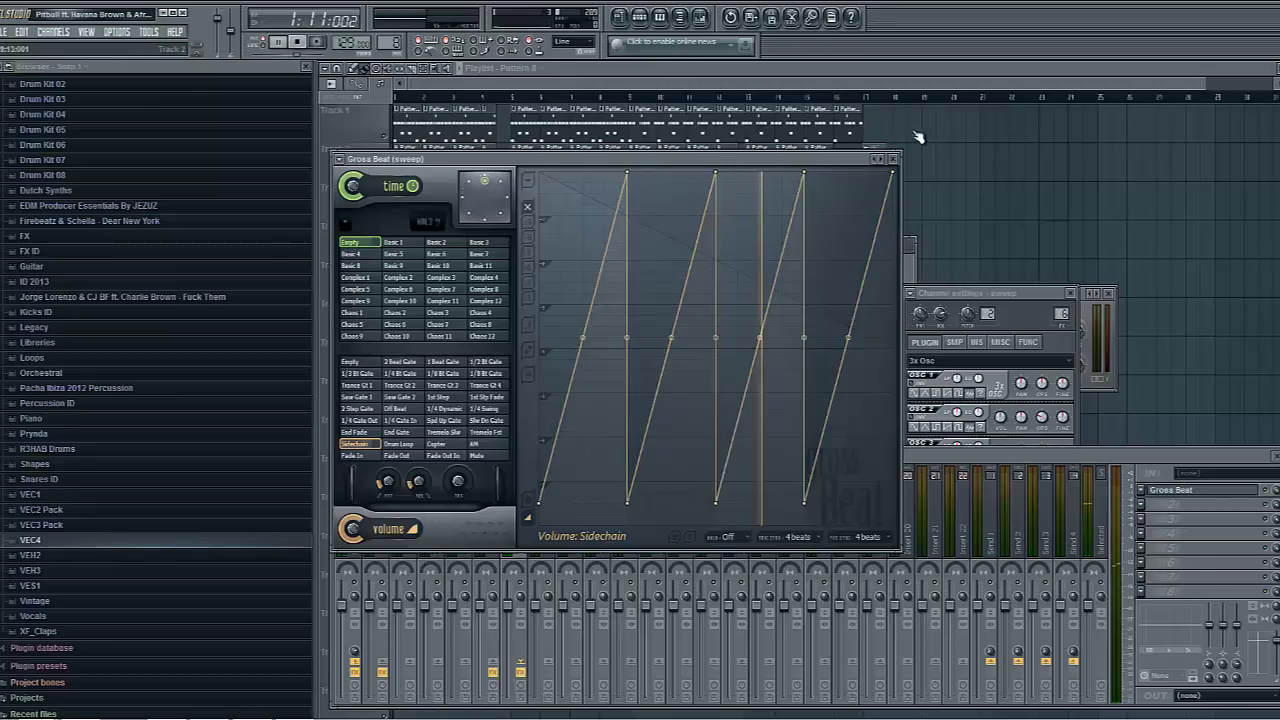
left_click(893, 158)
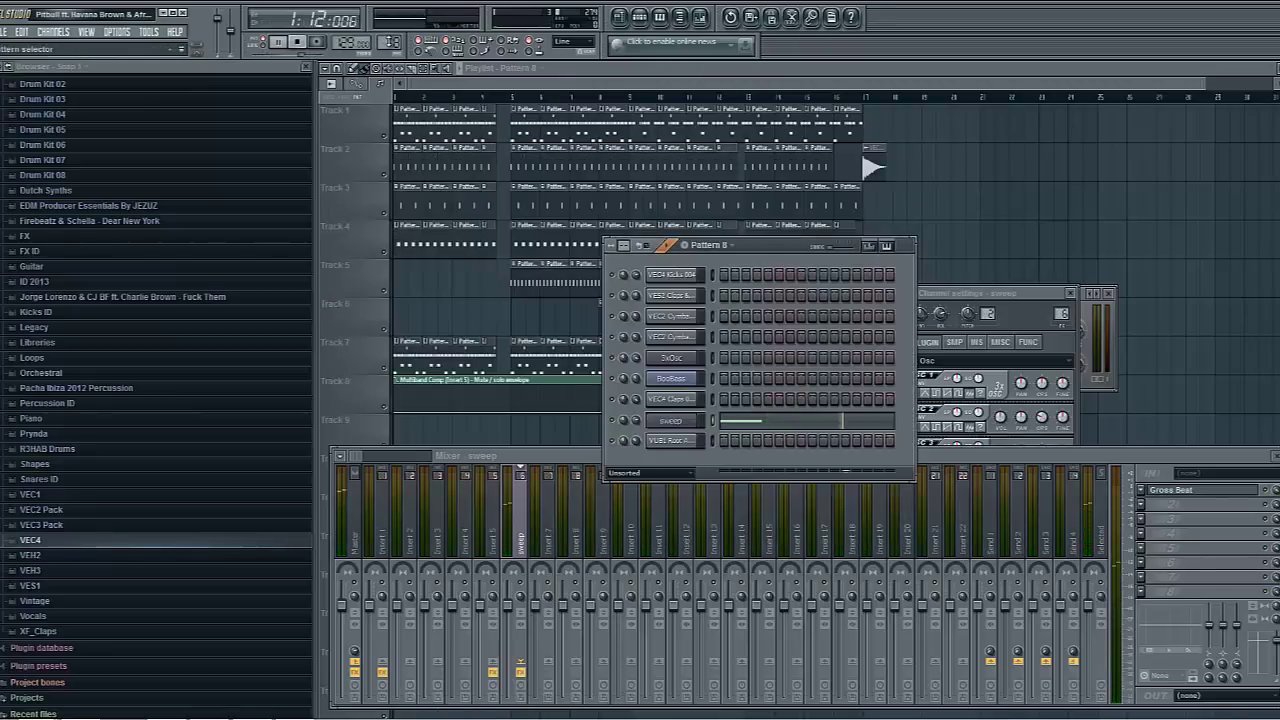
key("space")
Step: Switch to Pattern 9, play it, and examine the VUB1 Root A channel's notes in the piano roll
left_click_drag(390, 42, 390, 37)
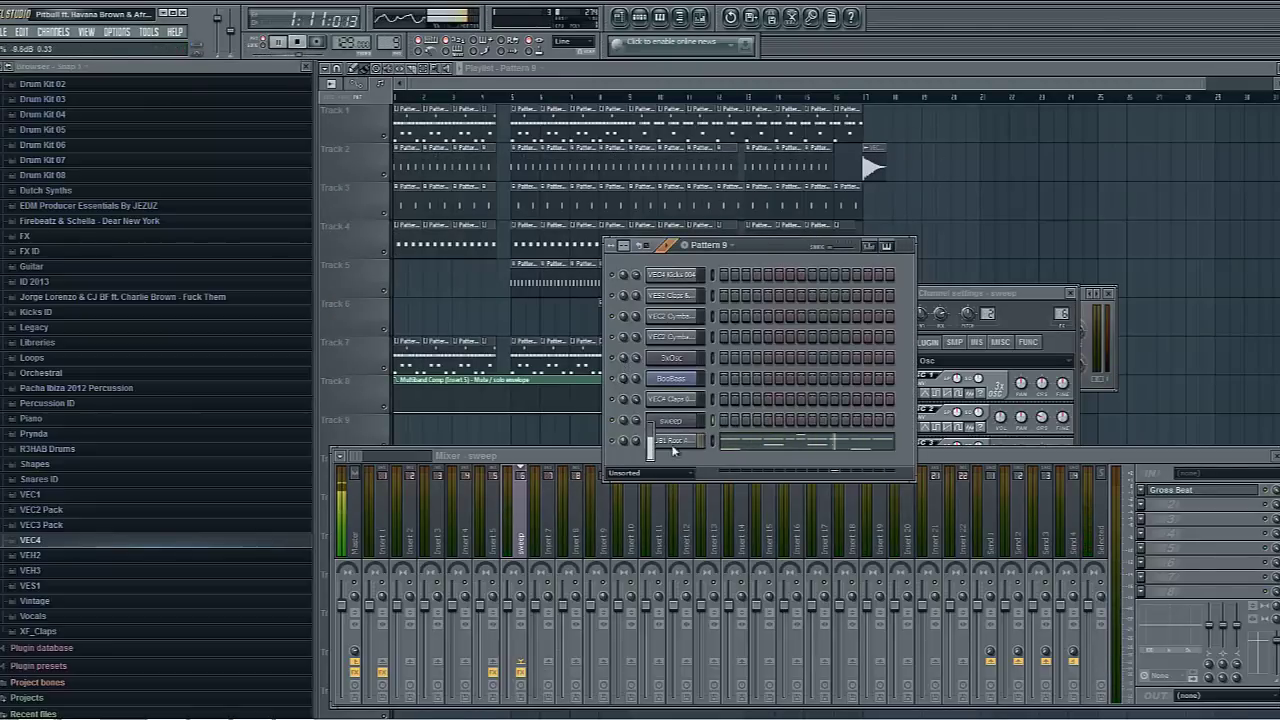
left_click(765, 453)
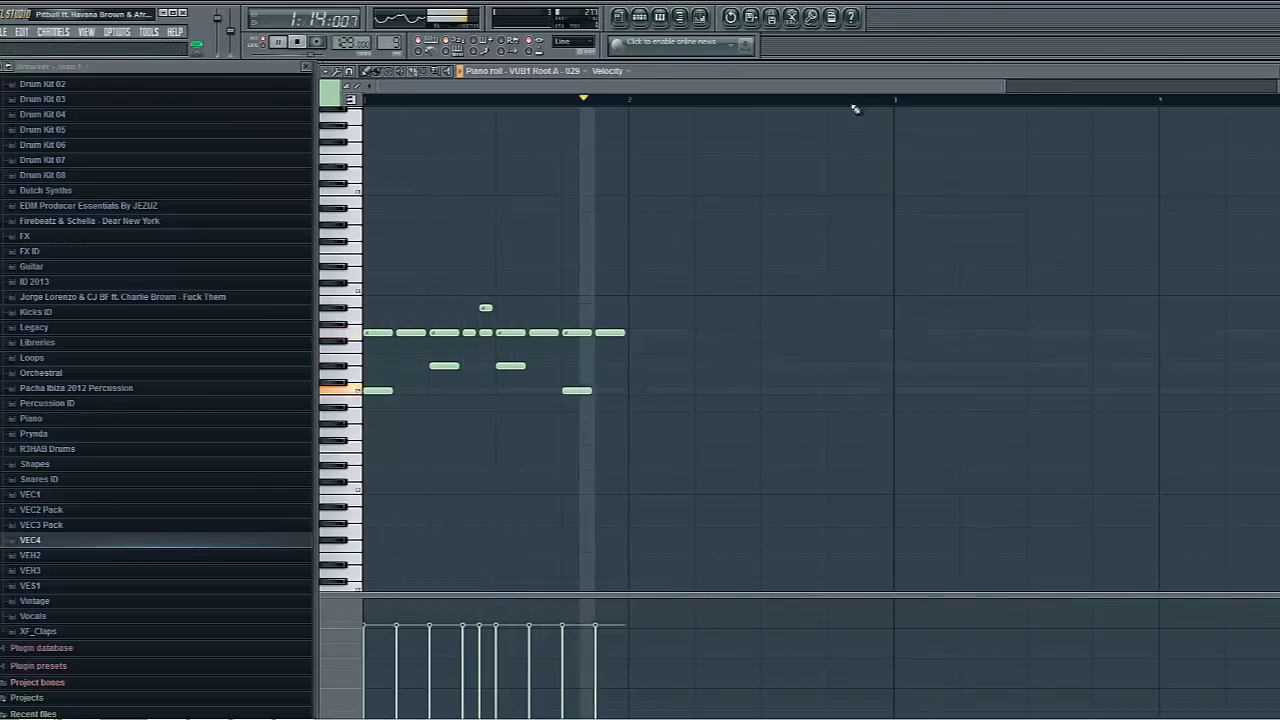
key("F7")
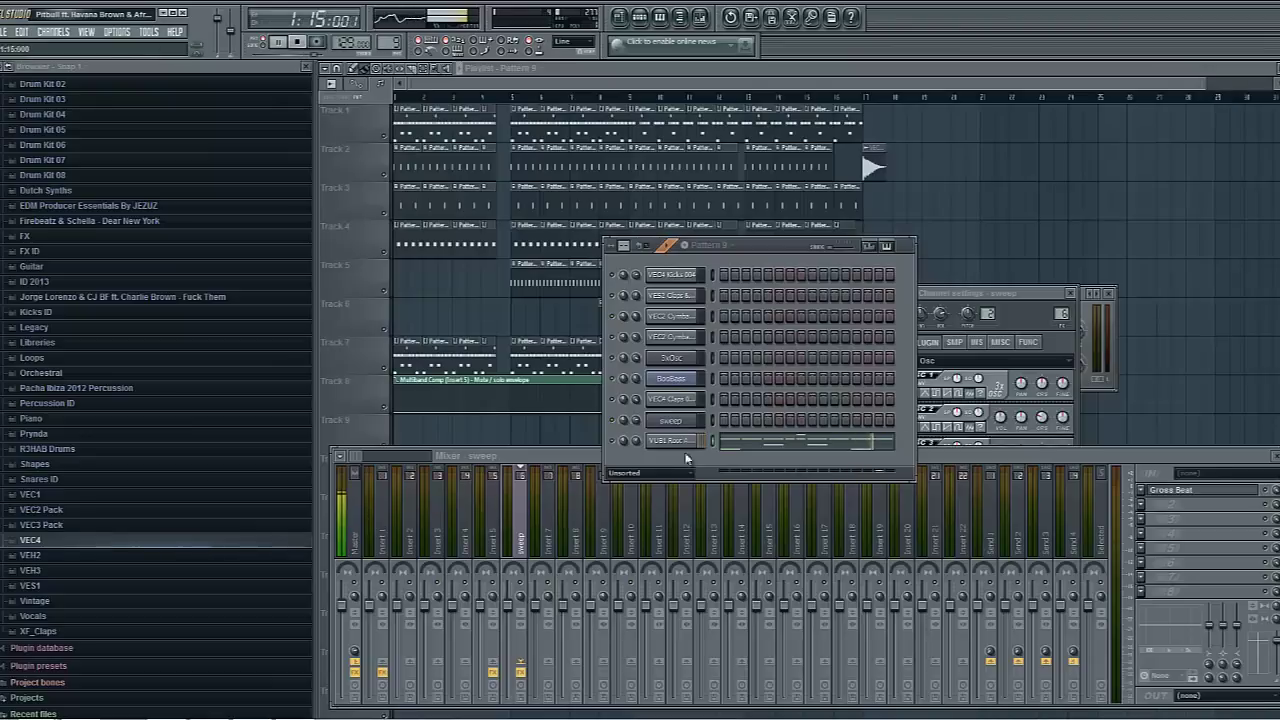
left_click(644, 450)
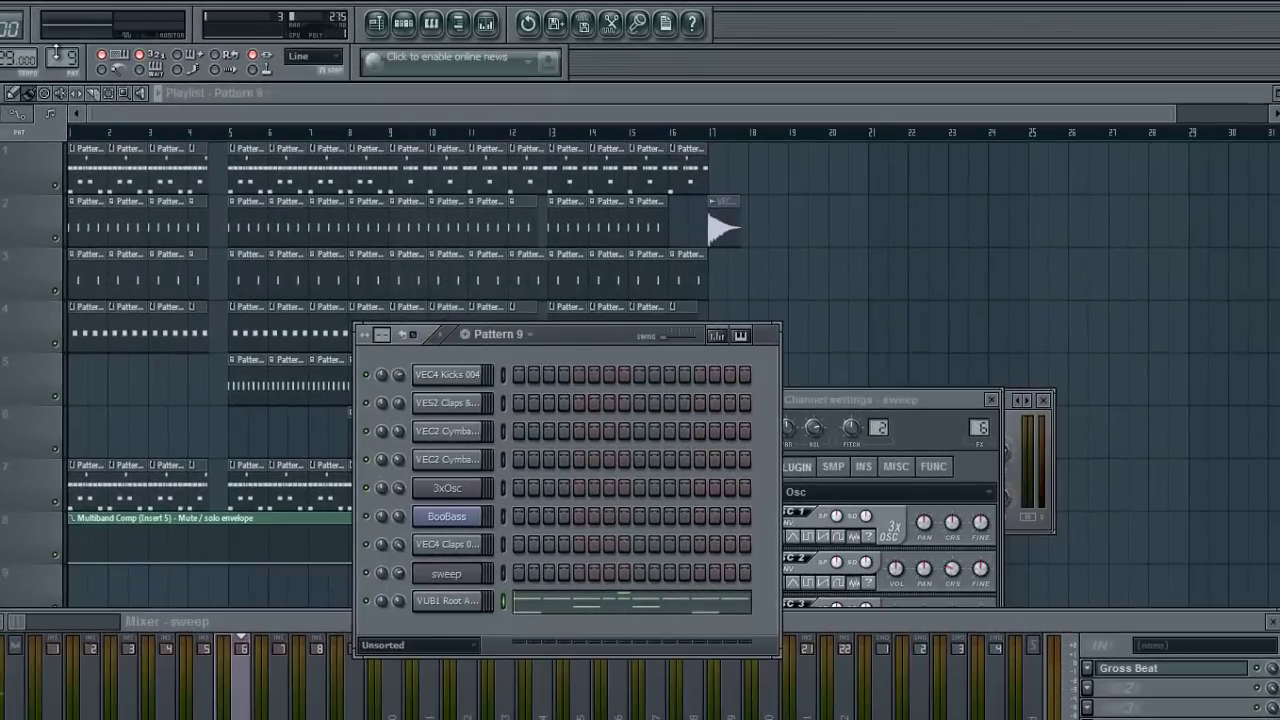
Step: Switch to Pattern 10, play it, and open the channel settings of its VEC4 Claps 024 sample
scroll(56, 52, "up", 1)
key("space")
left_click(456, 546)
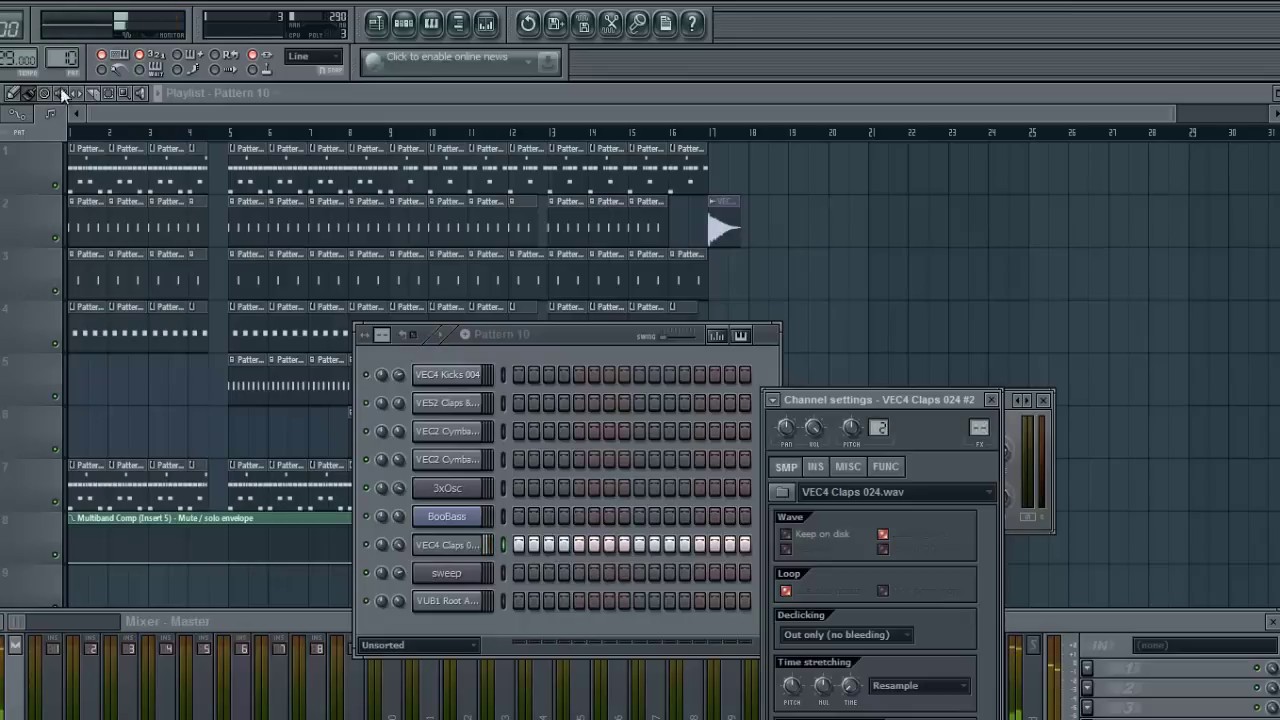
Step: Check Pattern 11, return to Pattern 1, and examine the full pattern arrangement in the Playlist
scroll(62, 54, "up", 1)
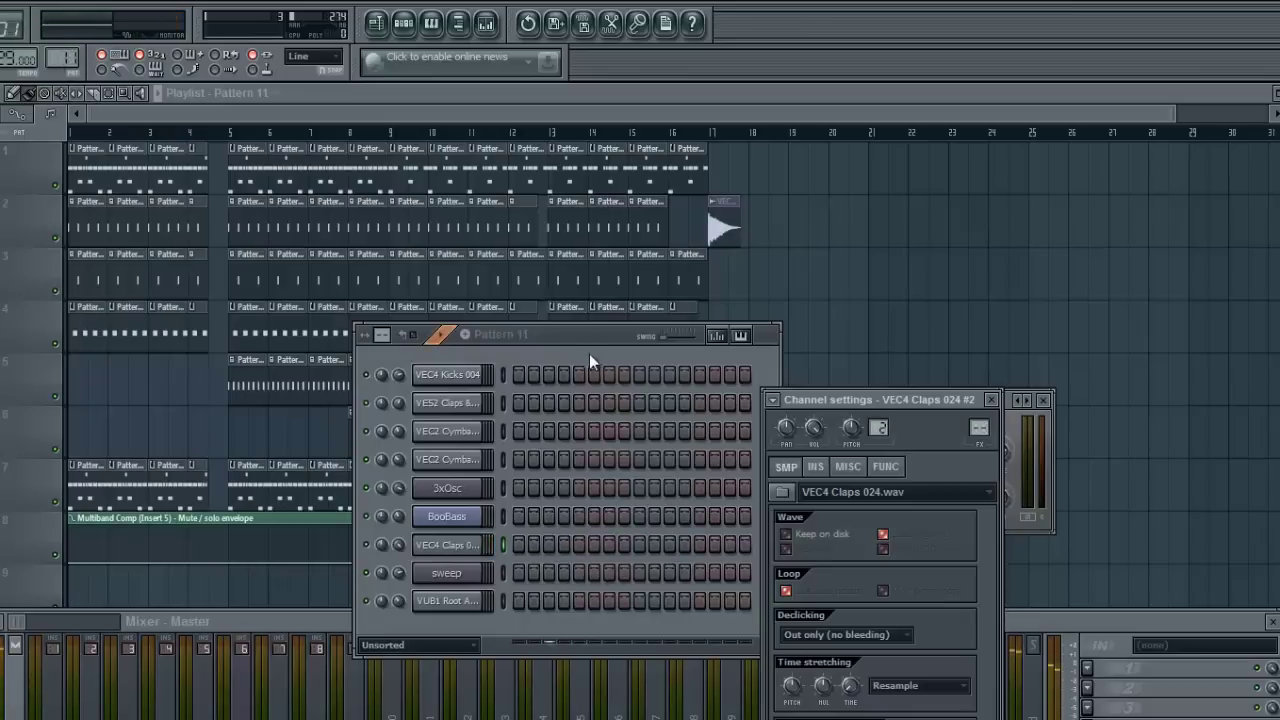
left_click(589, 361)
left_click(206, 93)
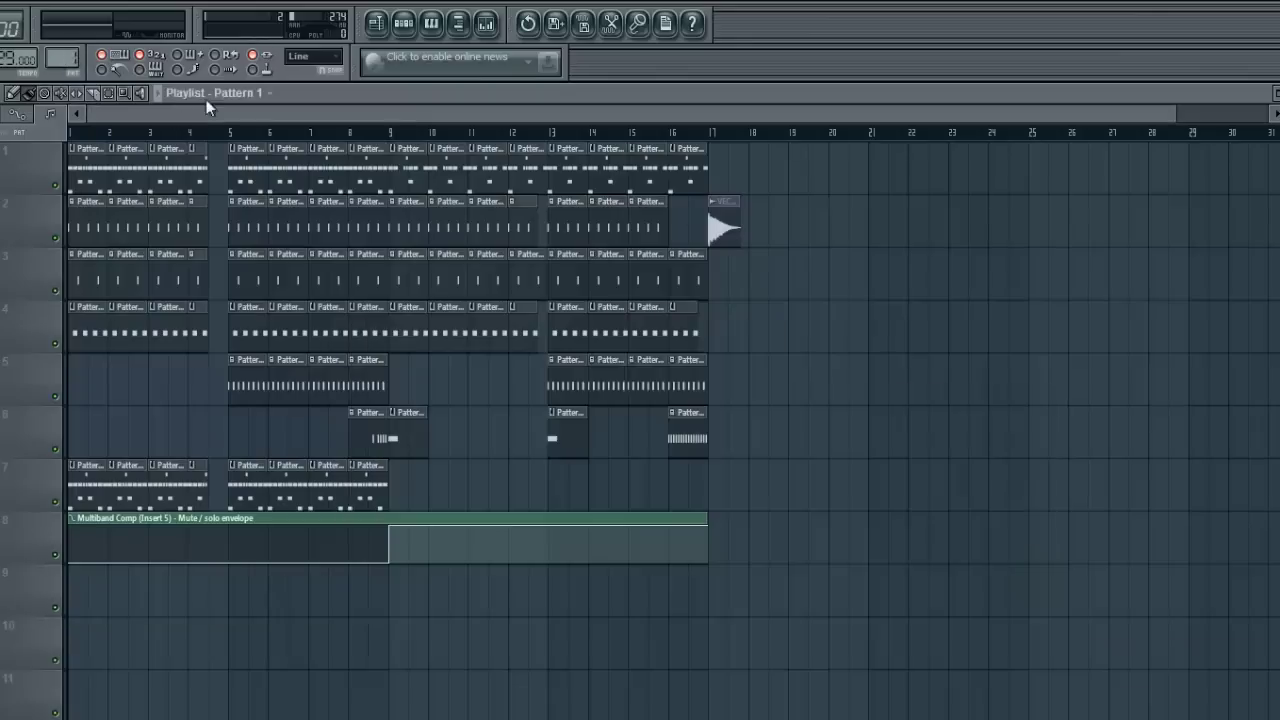
left_click_drag(1172, 113, 777, 145)
left_click_drag(868, 120, 875, 121)
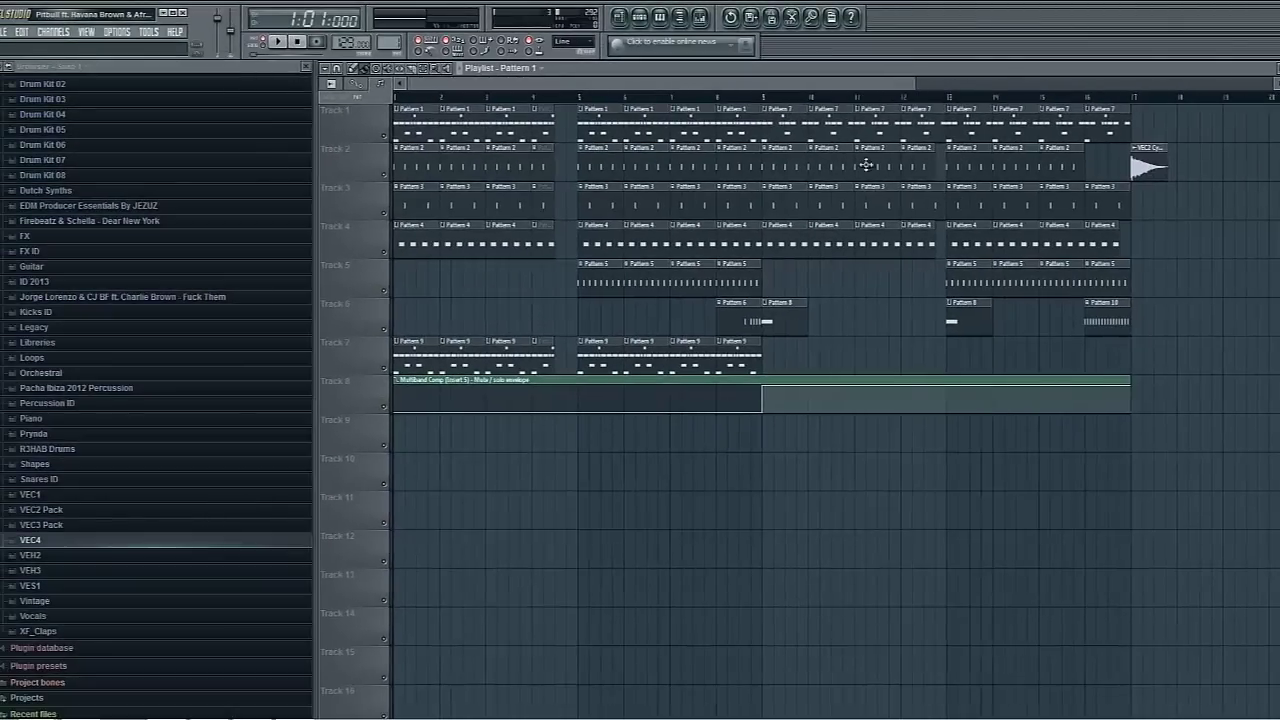
Step: Create a mute/solo automation clip for the Fruity Multiband Compressor on mixer track Insert 5
left_click(699, 22)
left_click(522, 538)
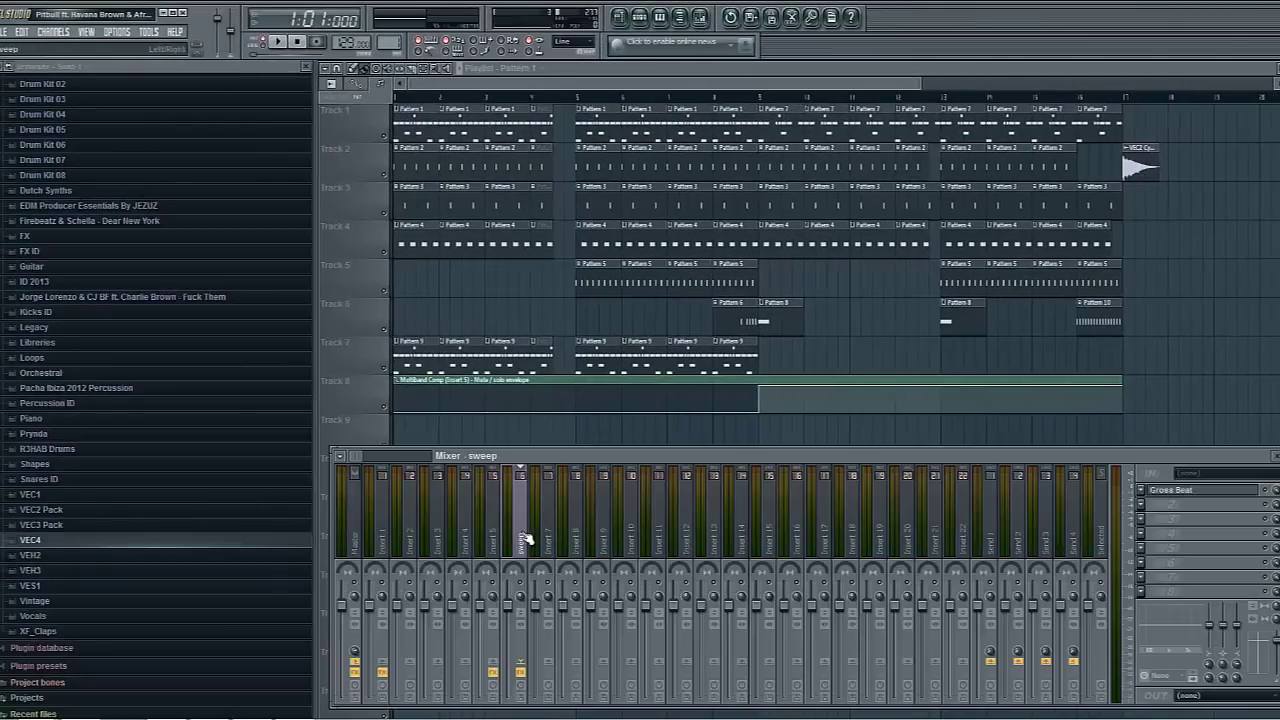
left_click(493, 538)
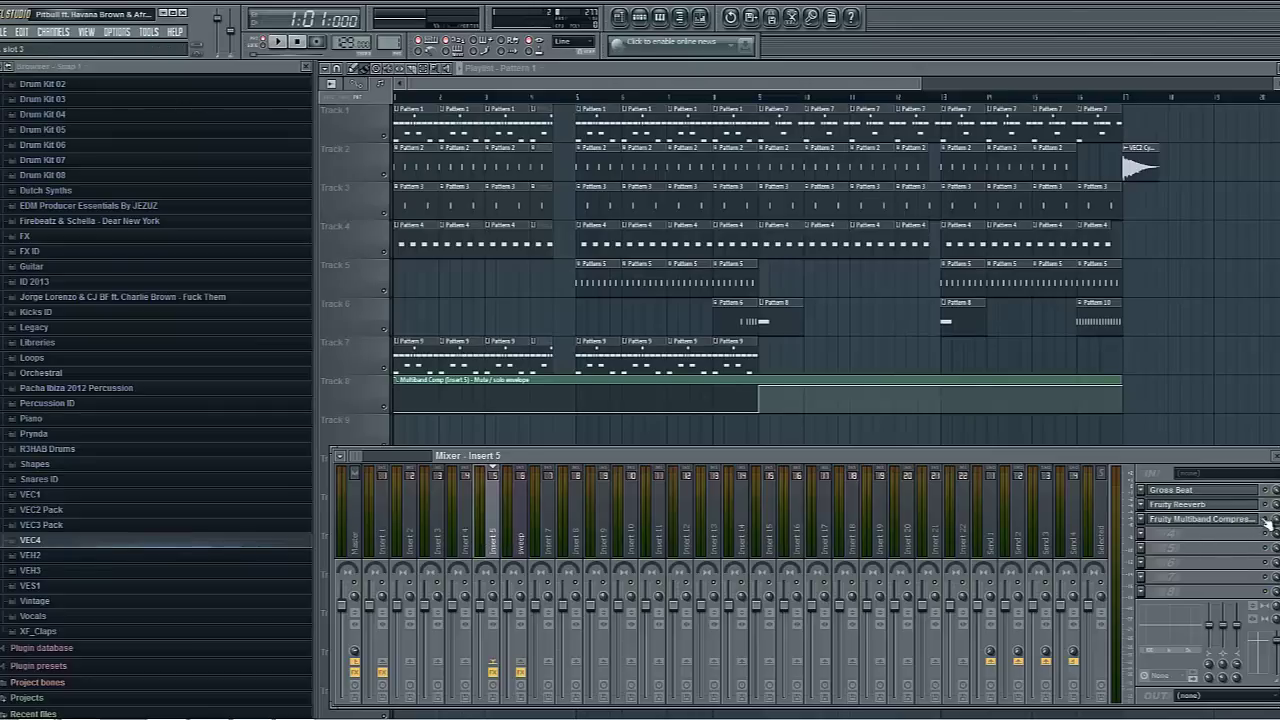
left_click(1266, 523)
left_click(1210, 593)
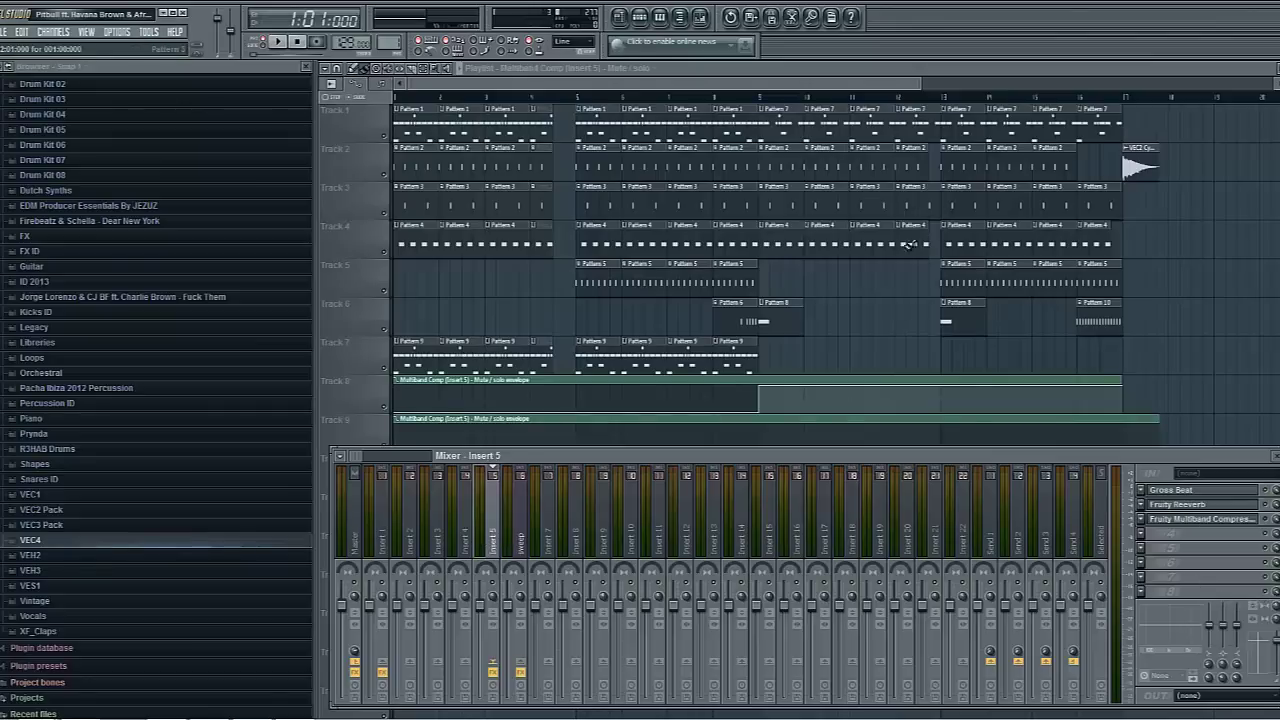
key("F9")
scroll(768, 102, "up", 1)
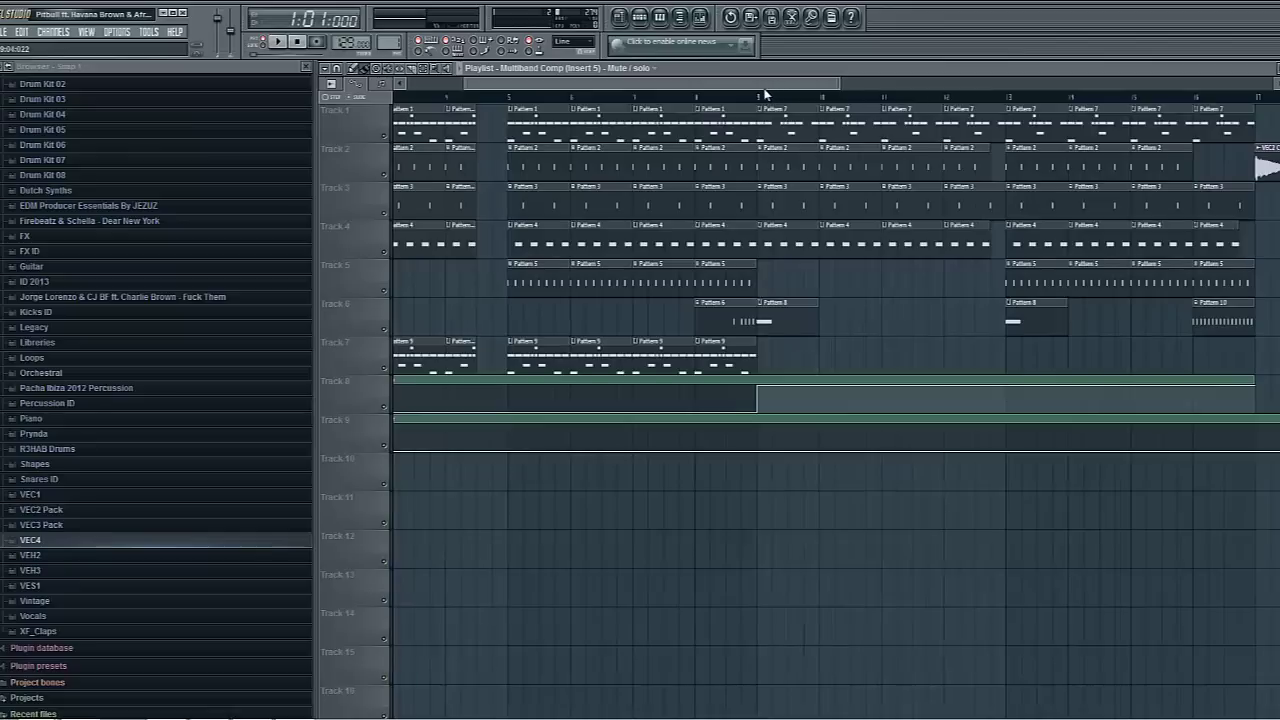
scroll(788, 83, "up", 3)
left_click_drag(868, 102, 894, 102)
left_click(1207, 455)
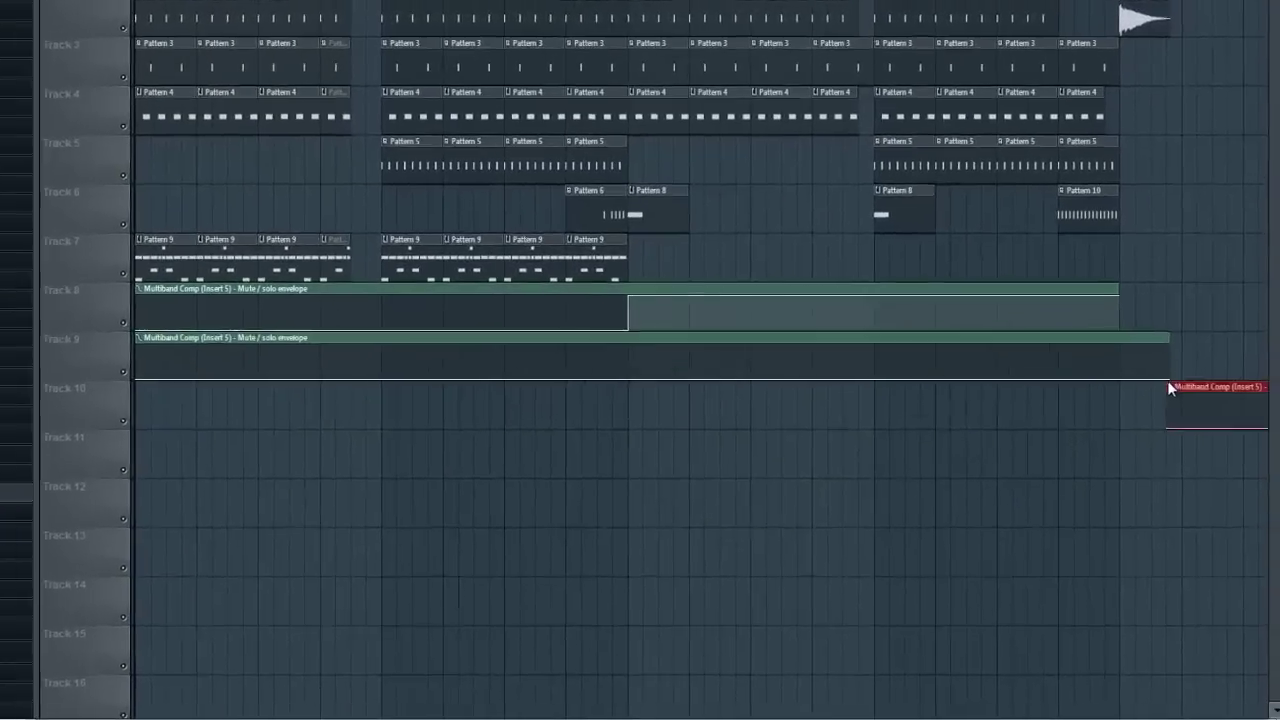
left_click(1170, 387)
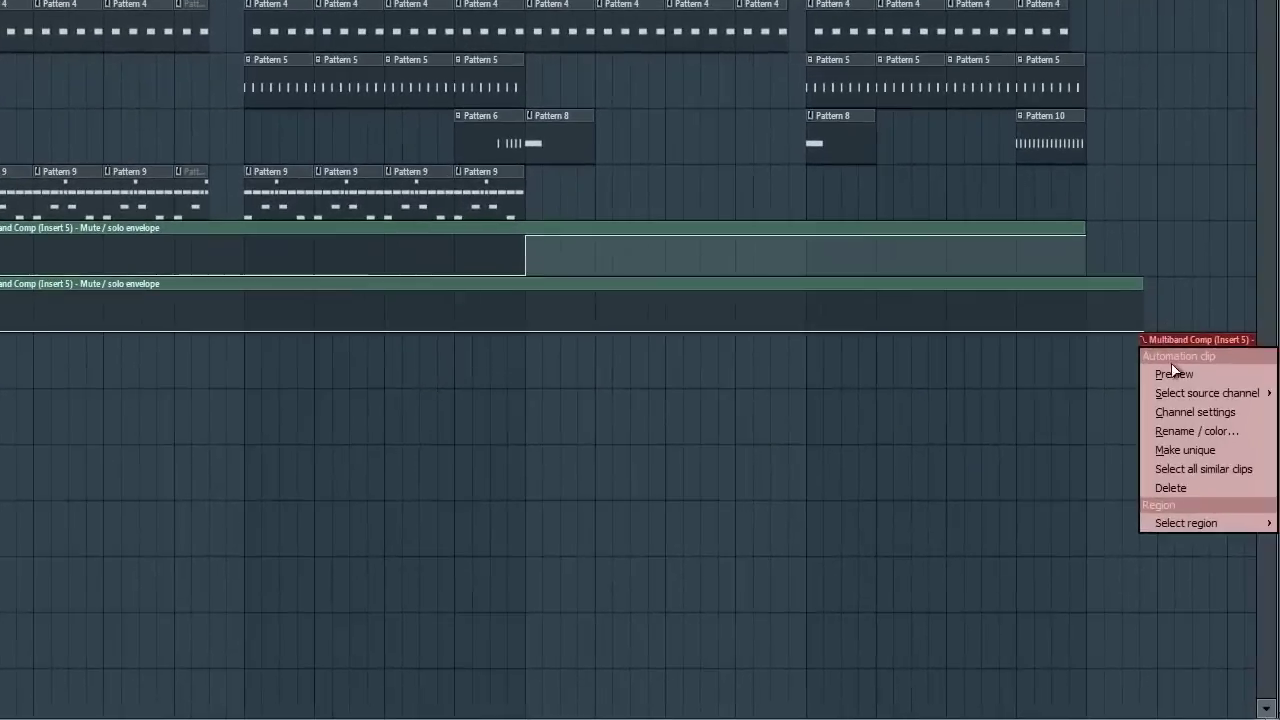
right_click(1198, 398)
Step: Shape the Track 9 automation envelope to jump from minimum to maximum at bar 9 and hold maximum to its end
left_click_drag(1150, 332, 1098, 336)
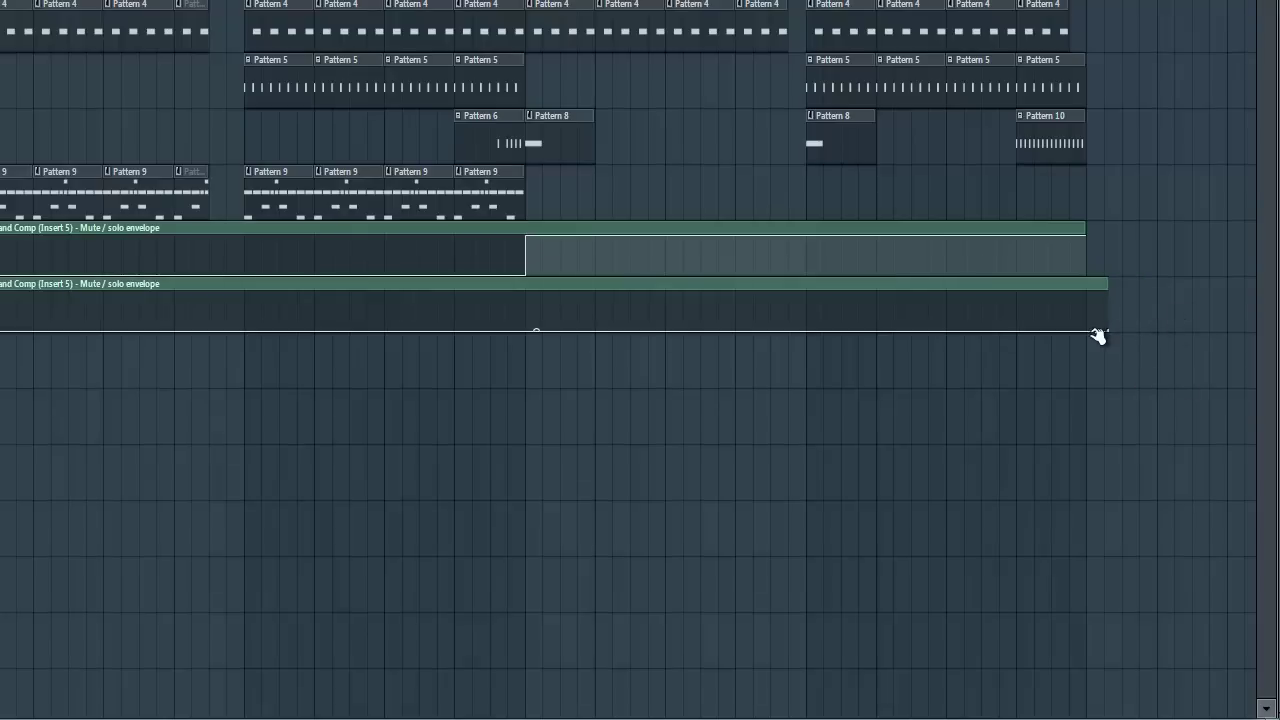
mouse_move(527, 331)
left_mouse_down()
mouse_move(543, 296)
mouse_move(527, 331)
left_mouse_up()
left_click_drag(553, 281, 530, 268)
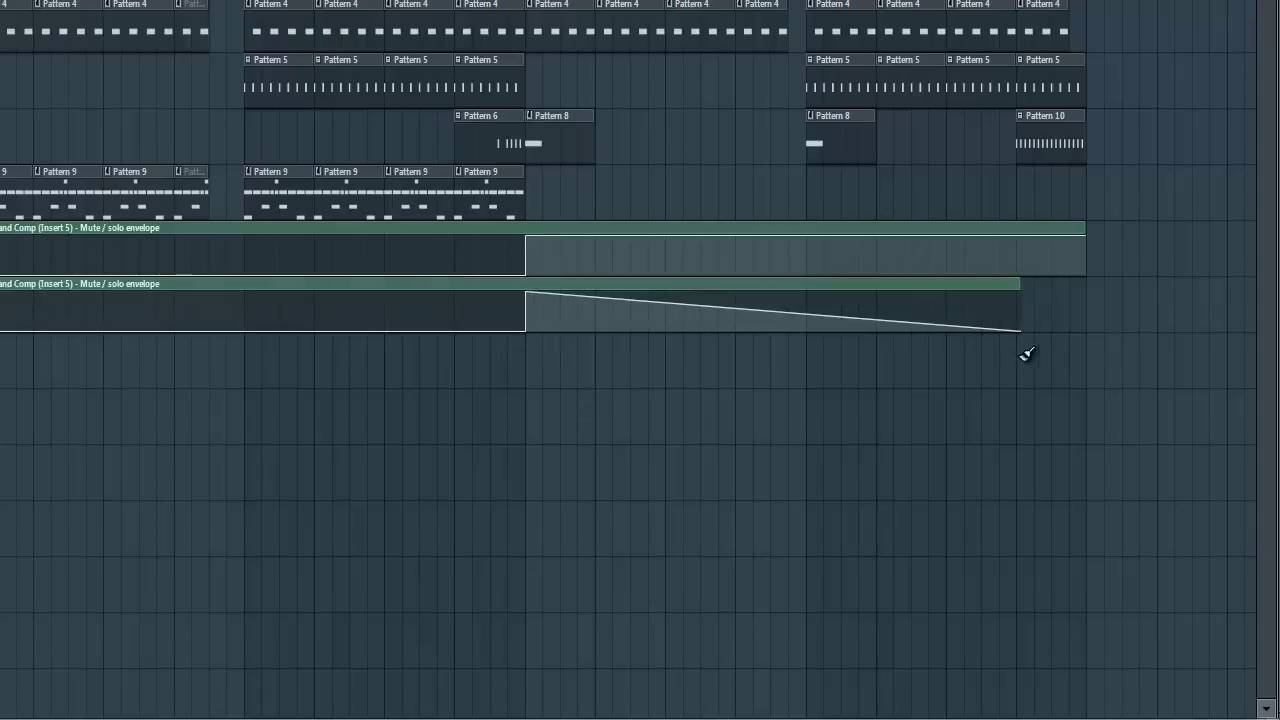
left_click_drag(1024, 333, 1072, 272)
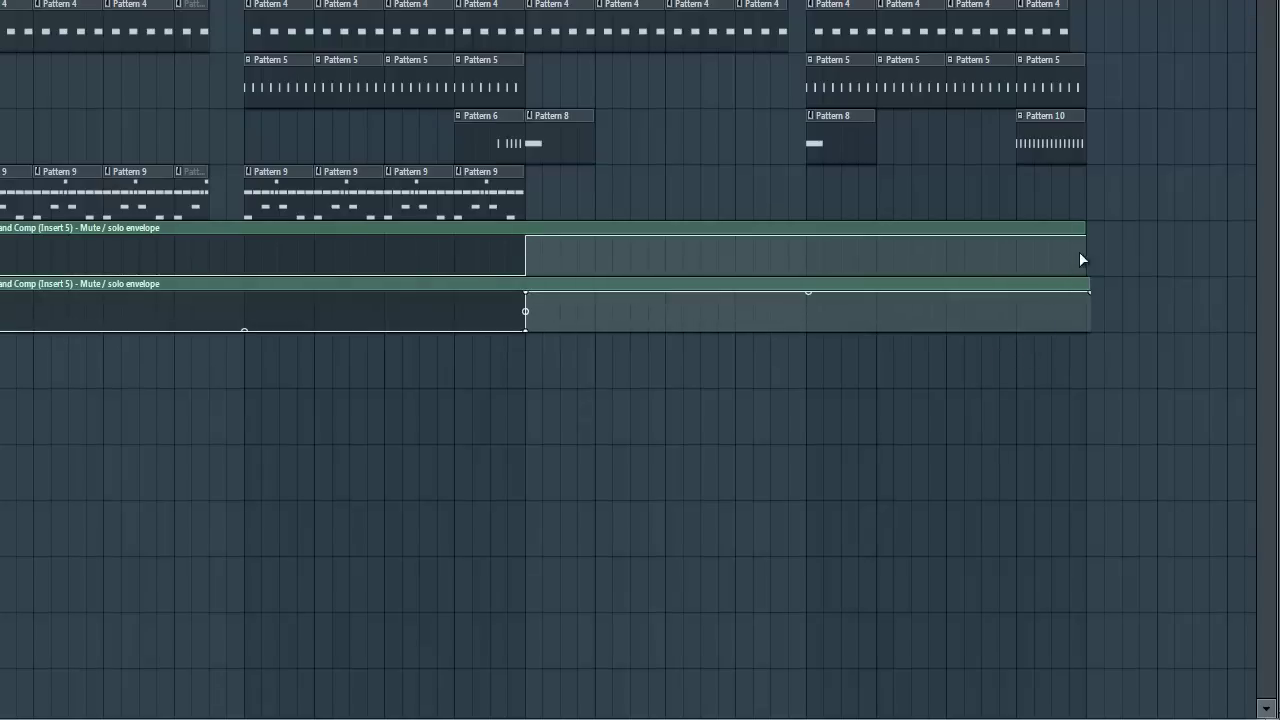
Step: Pull the Track 9 automation clip's end point back to bar 17, level with the clip on Track 8
scroll(1036, 88, "up", 10)
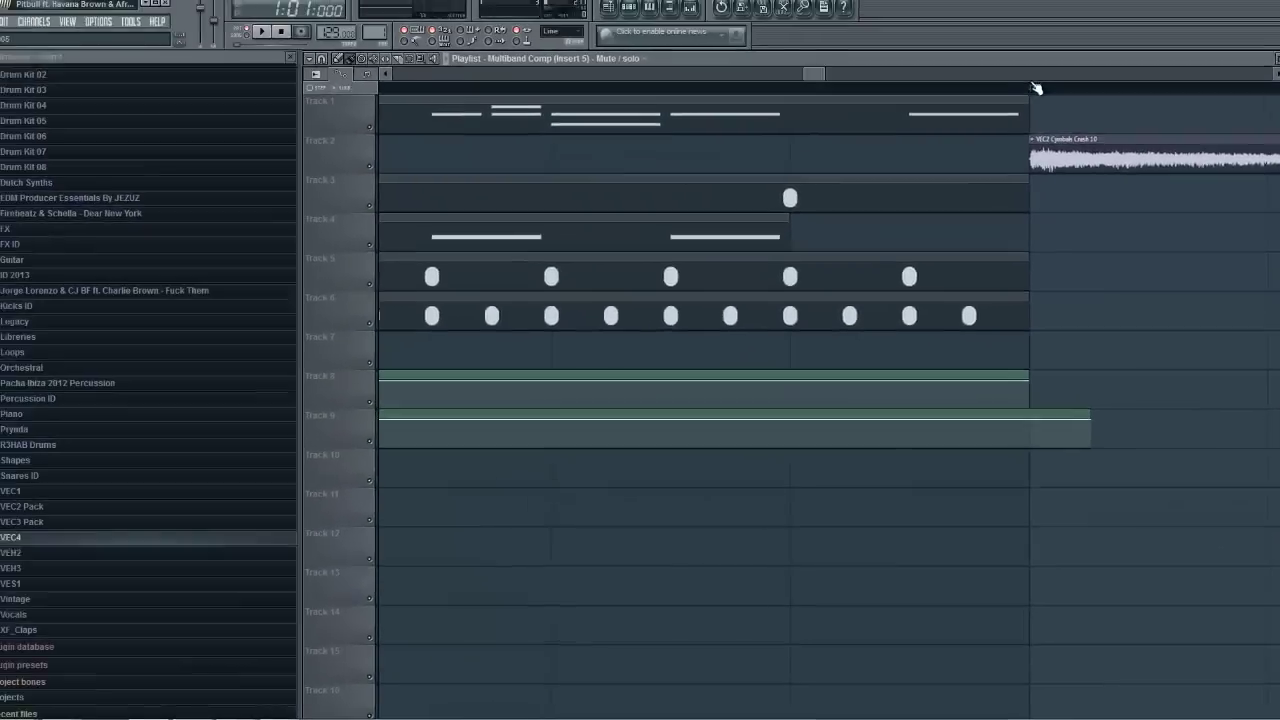
scroll(1036, 88, "up", 4)
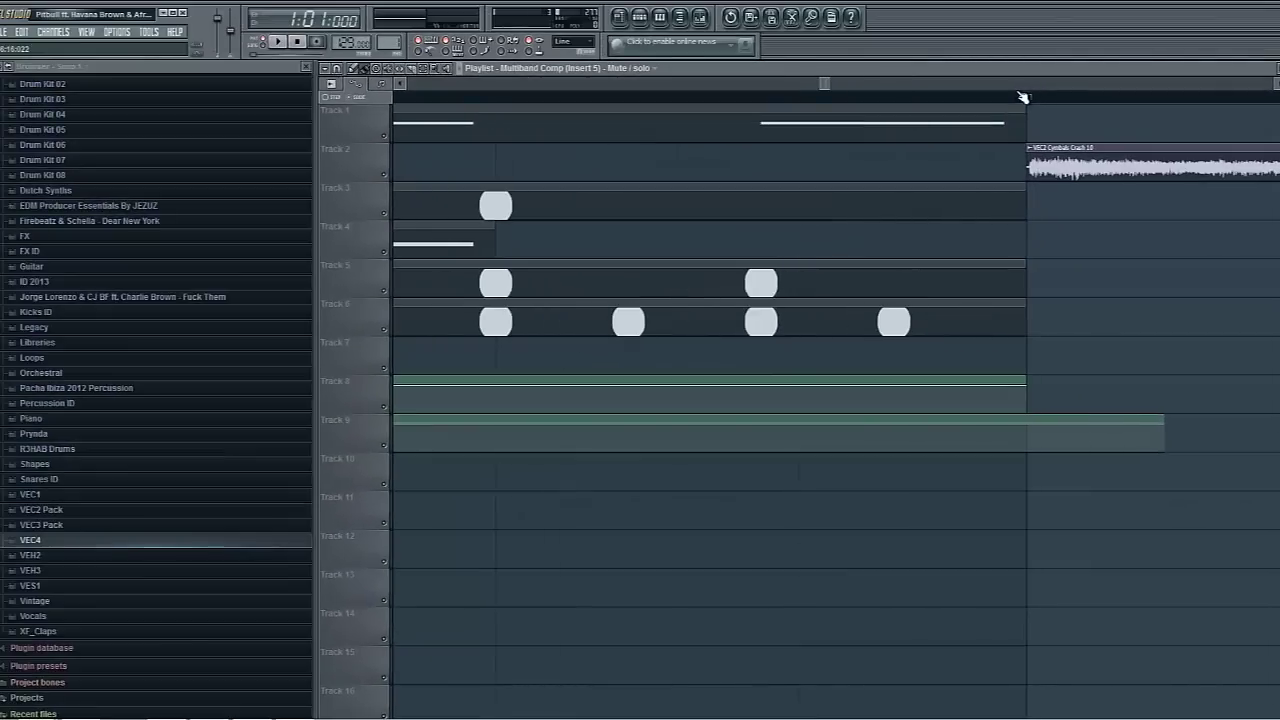
left_click_drag(1165, 425, 1062, 398)
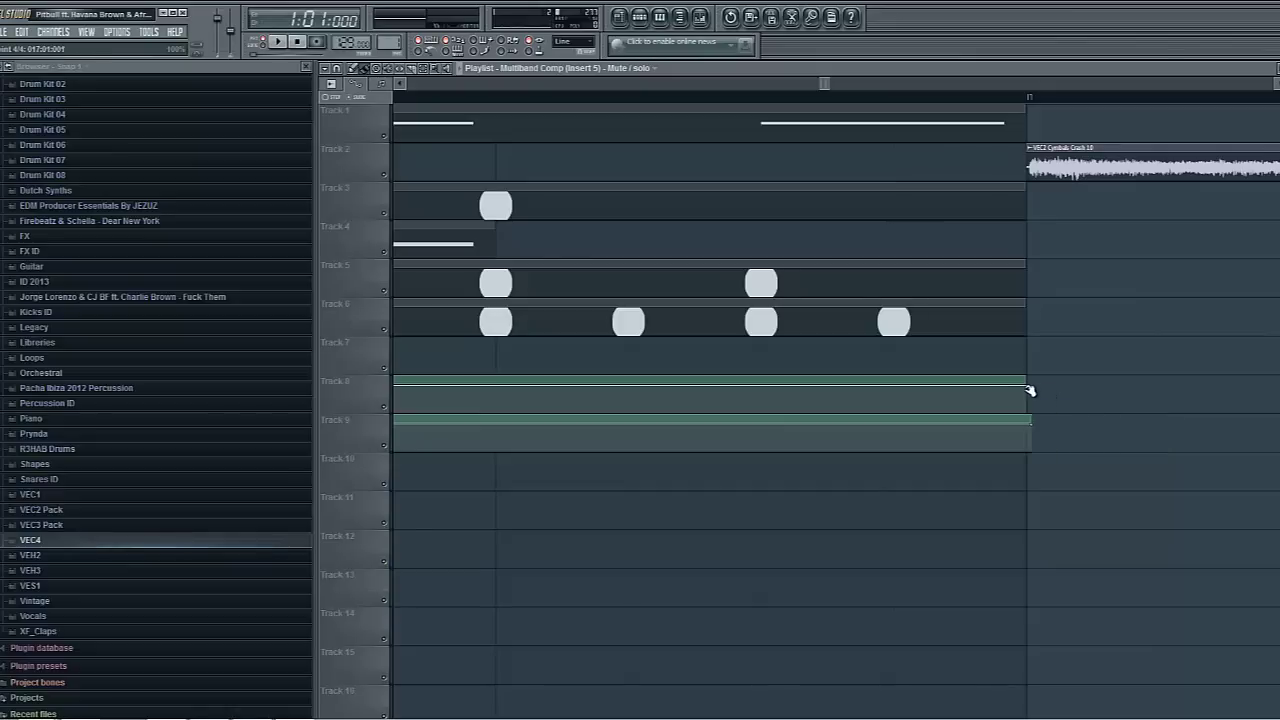
Step: Examine the channel settings of the VEC2 Cymbals Crash 10 clip at bar 17, and close them
scroll(1027, 90, "down", 10)
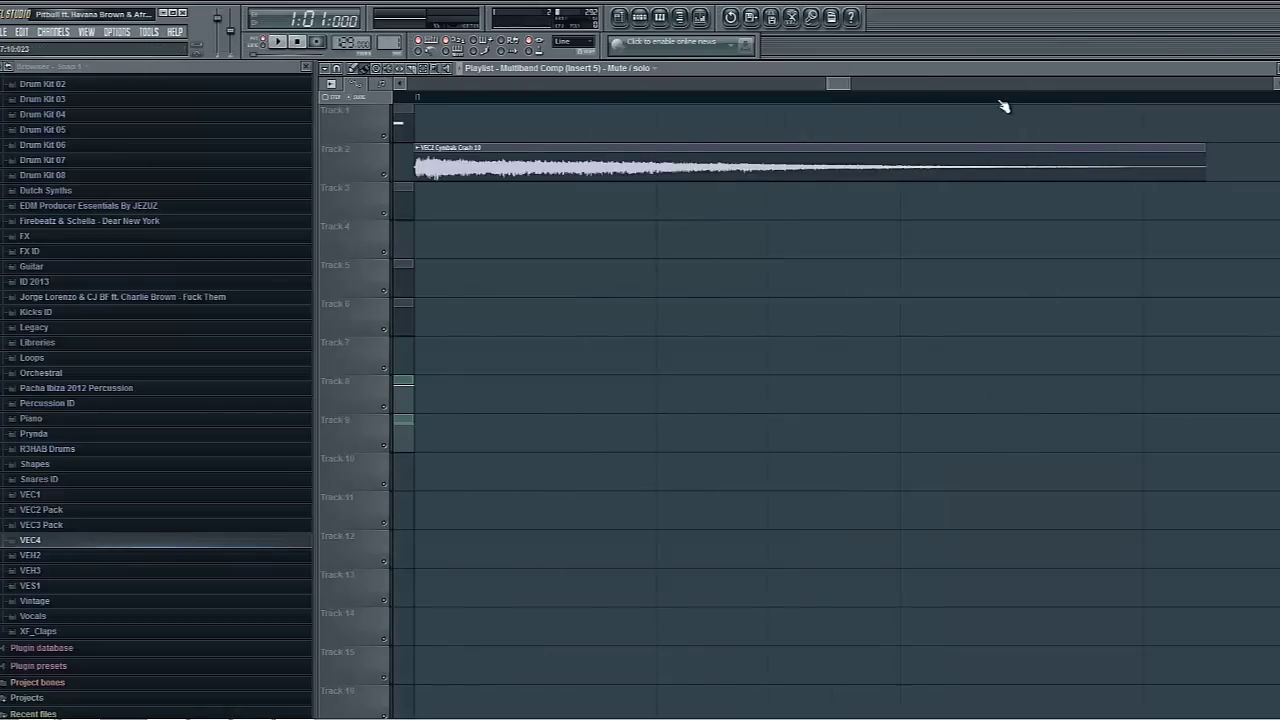
scroll(838, 108, "up", 2)
scroll(828, 111, "up", 3)
scroll(446, 97, "left", 10)
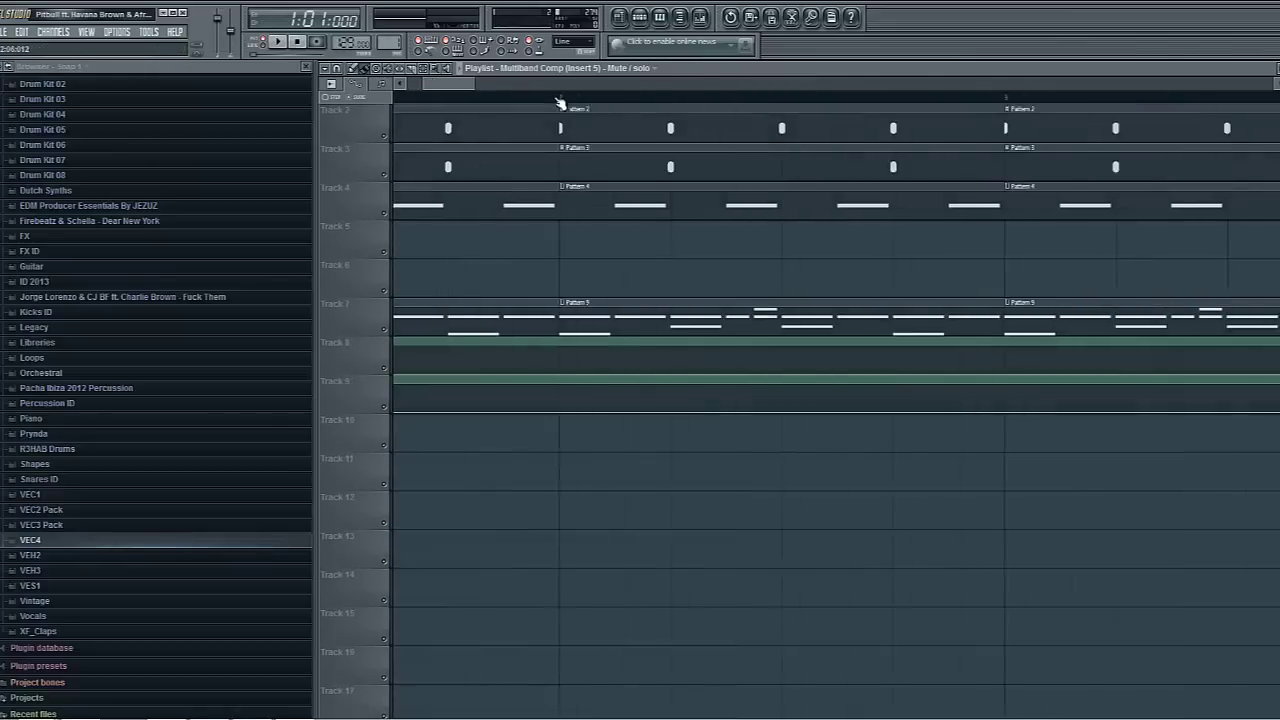
scroll(558, 103, "down", 4)
scroll(558, 103, "down", 3)
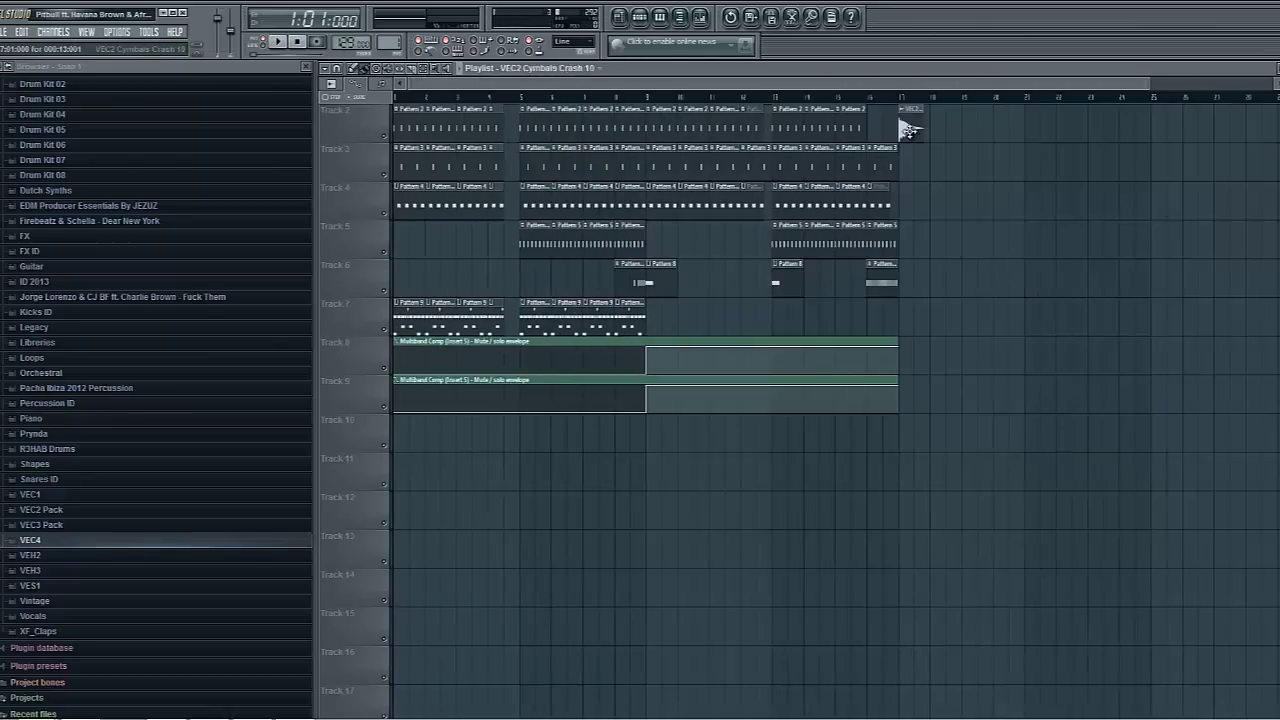
double_click(907, 128)
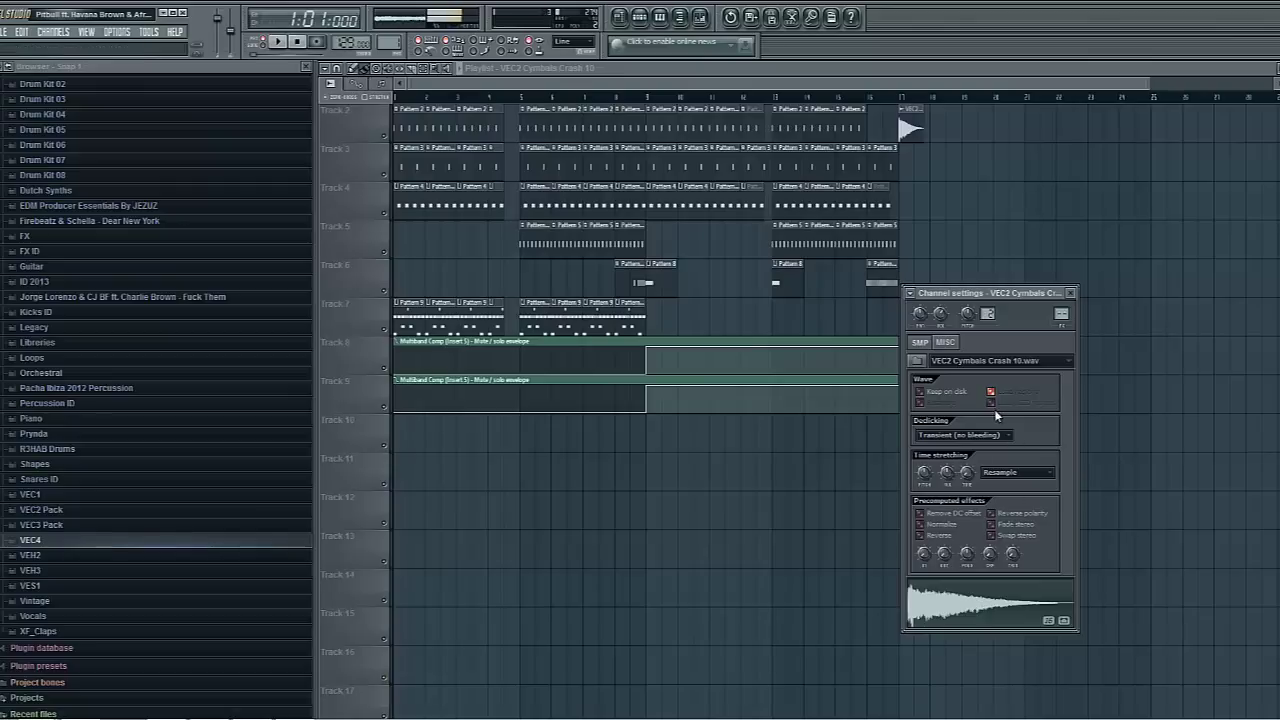
left_click(1073, 292)
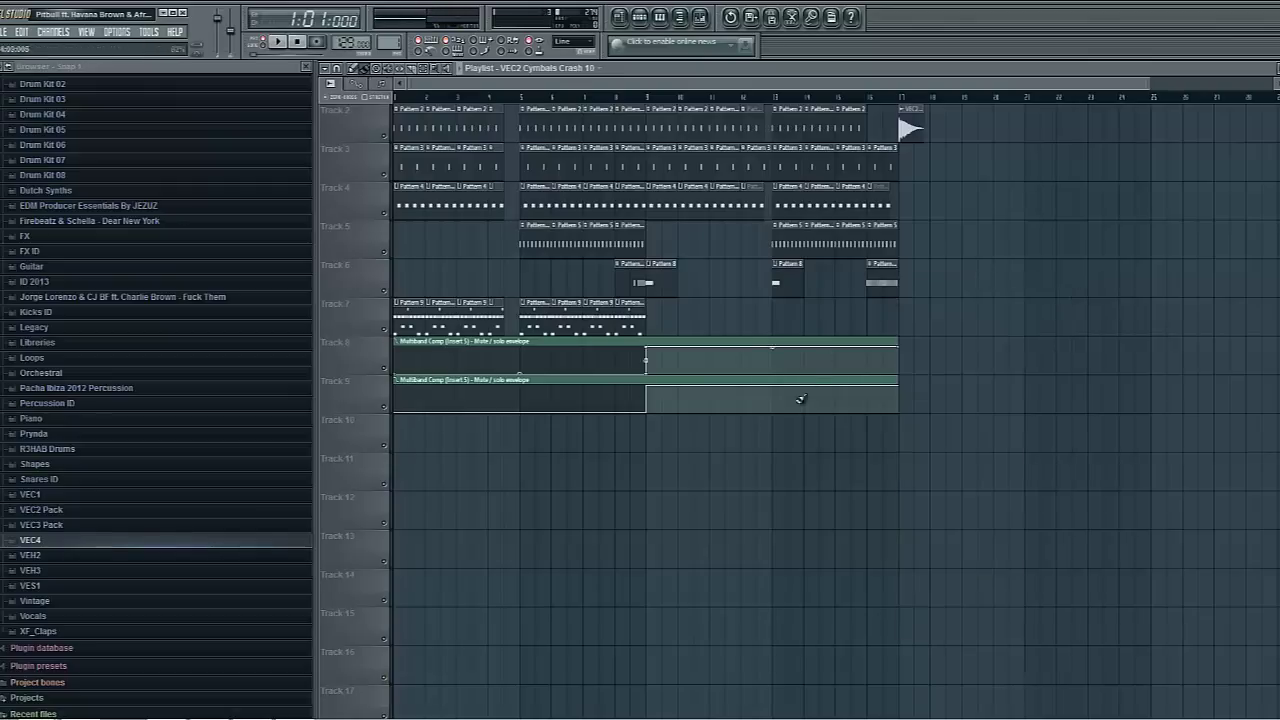
Step: Delete the duplicate Multiband Comp mute/solo automation clip from Track 9
right_click(881, 409)
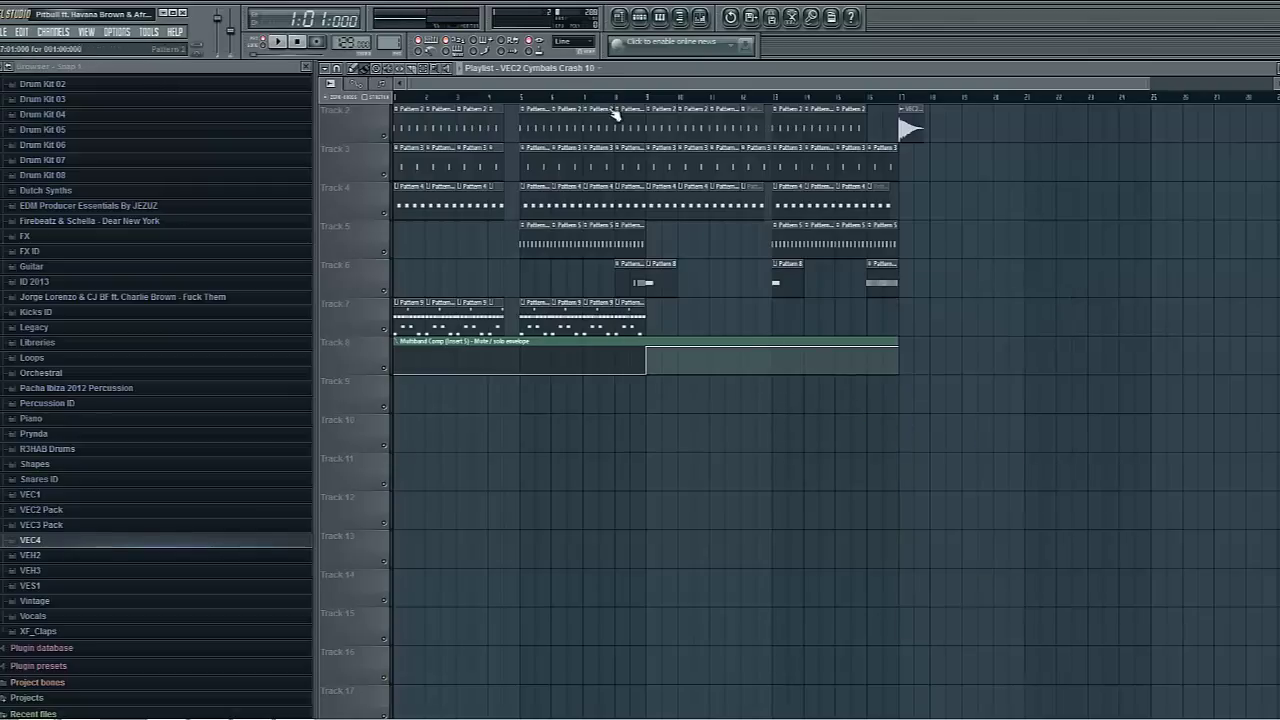
Step: Play the full song from the beginning and follow the arrangement in the Playlist
scroll(634, 94, "up", 4)
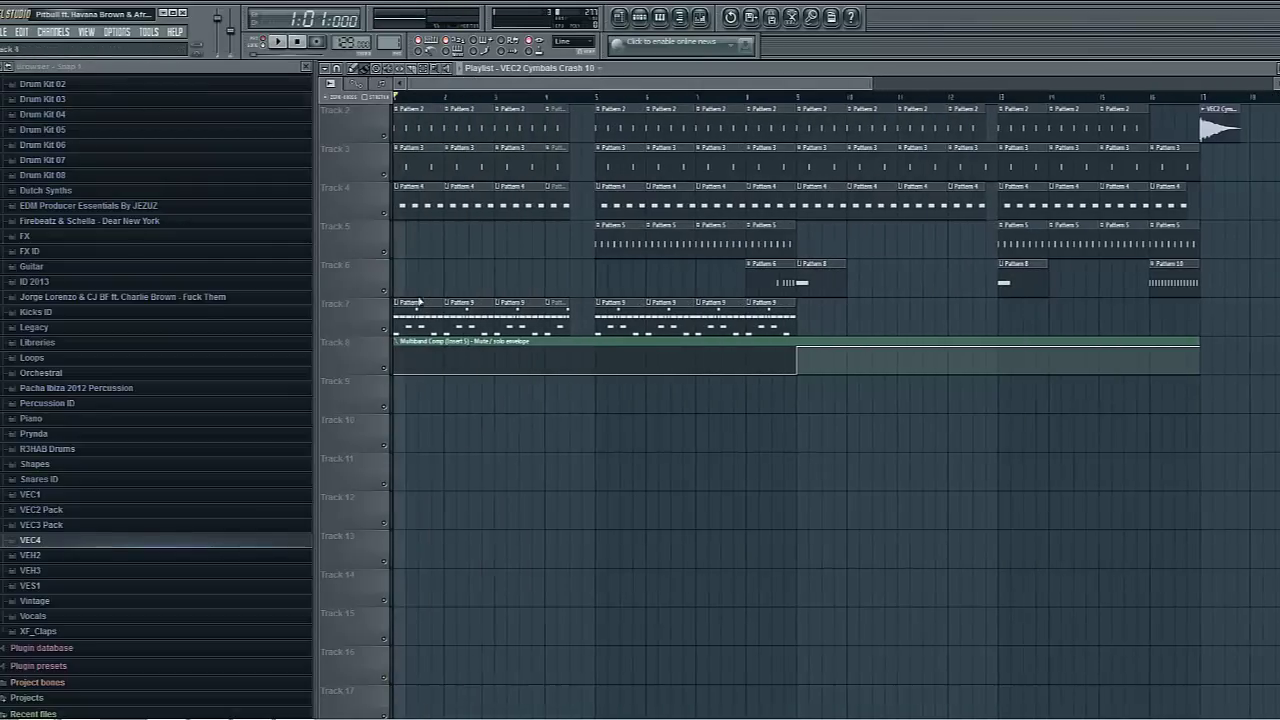
key("space")
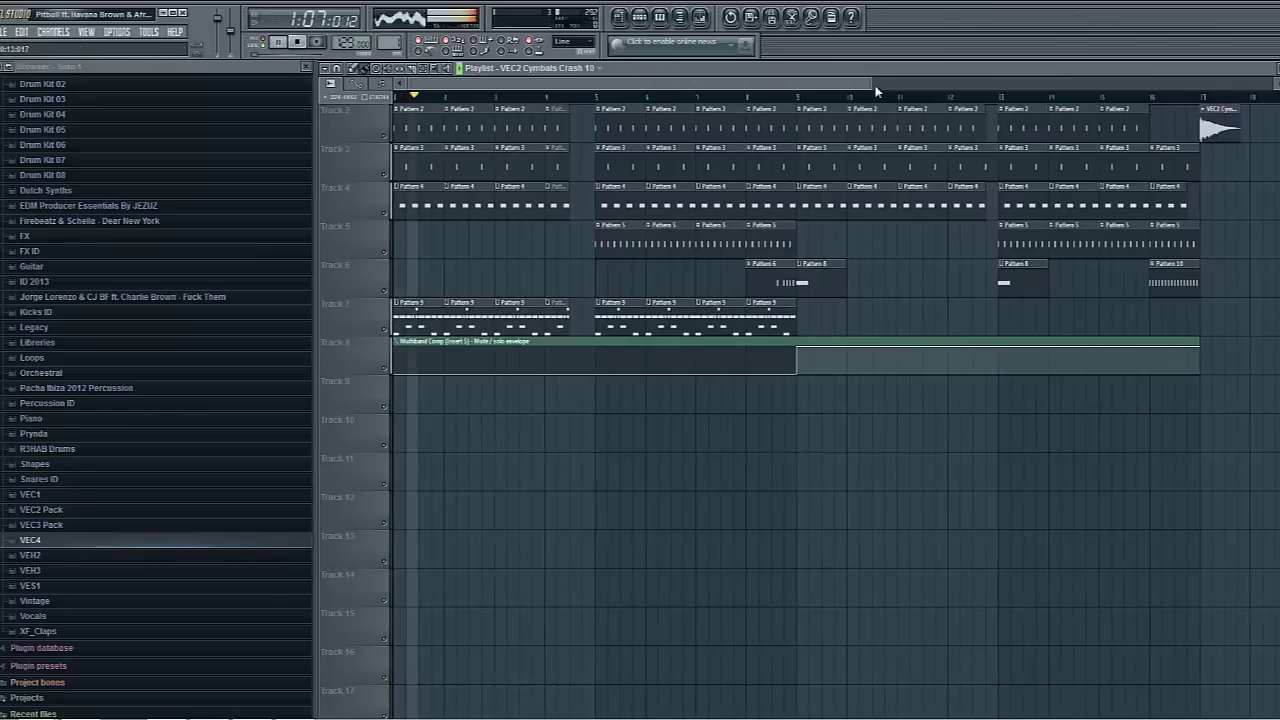
scroll(980, 96, "down", 1)
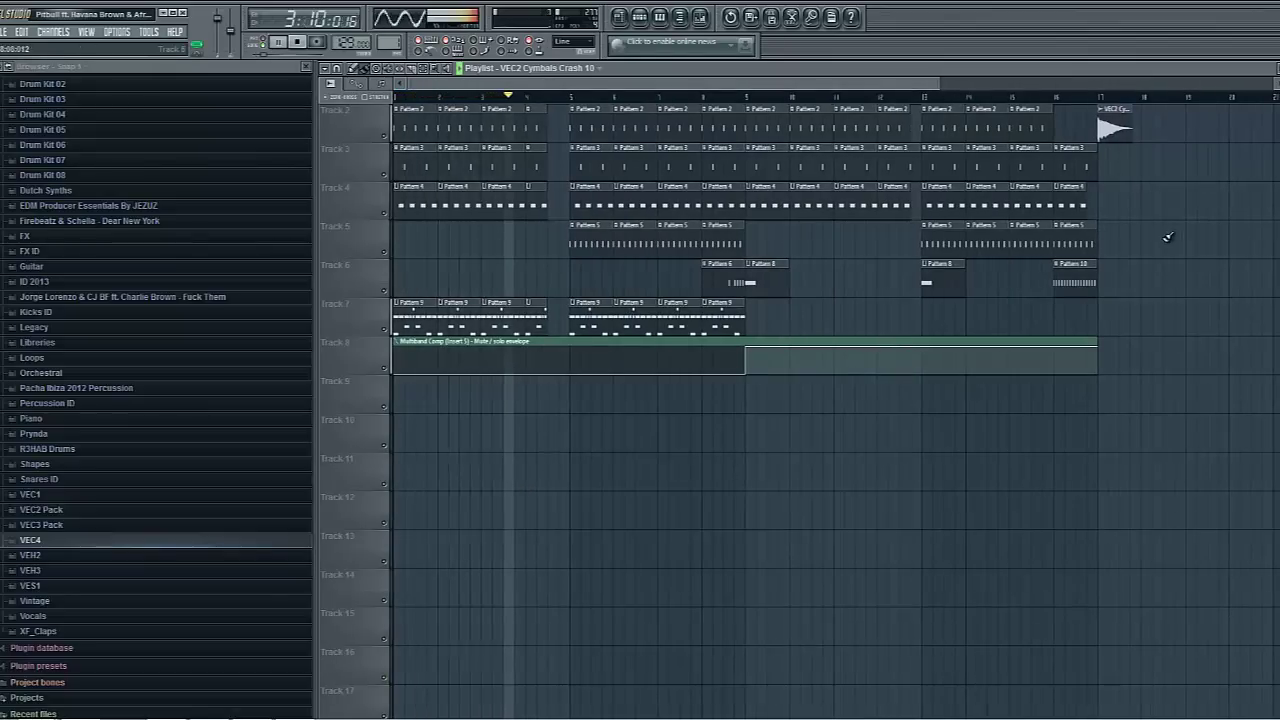
scroll(585, 94, "up", 2)
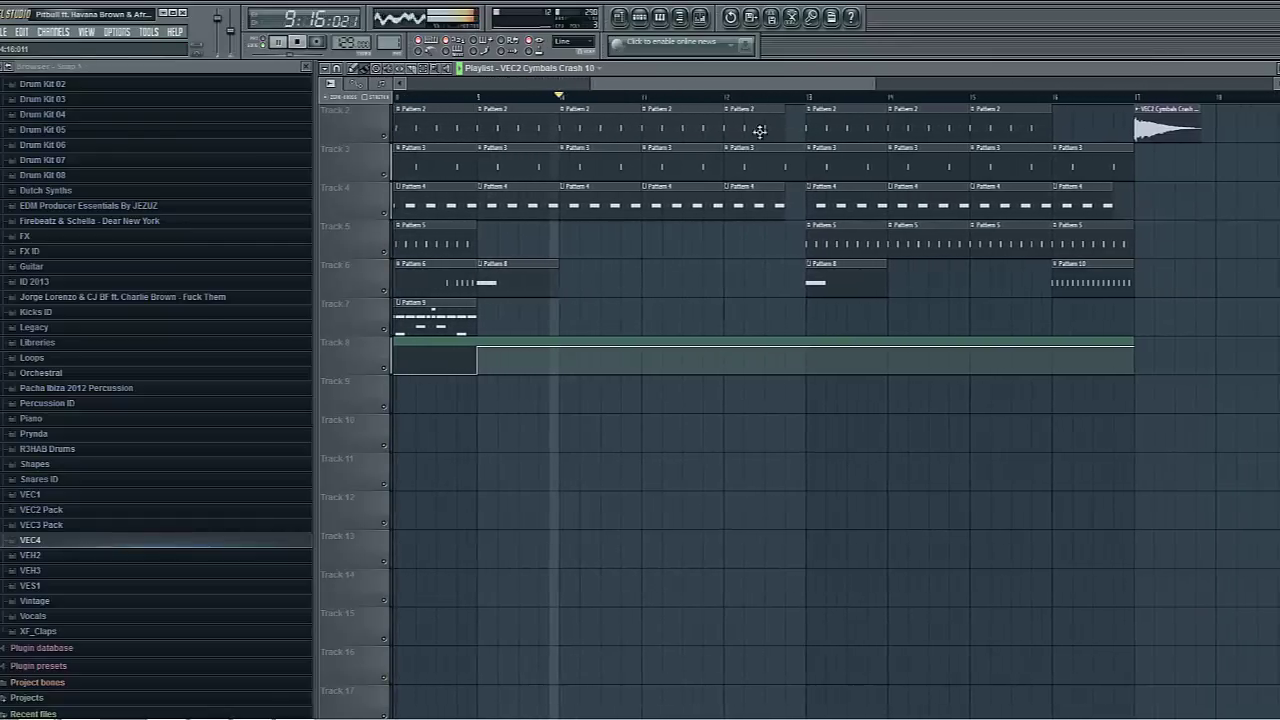
scroll(757, 214, "up", 1)
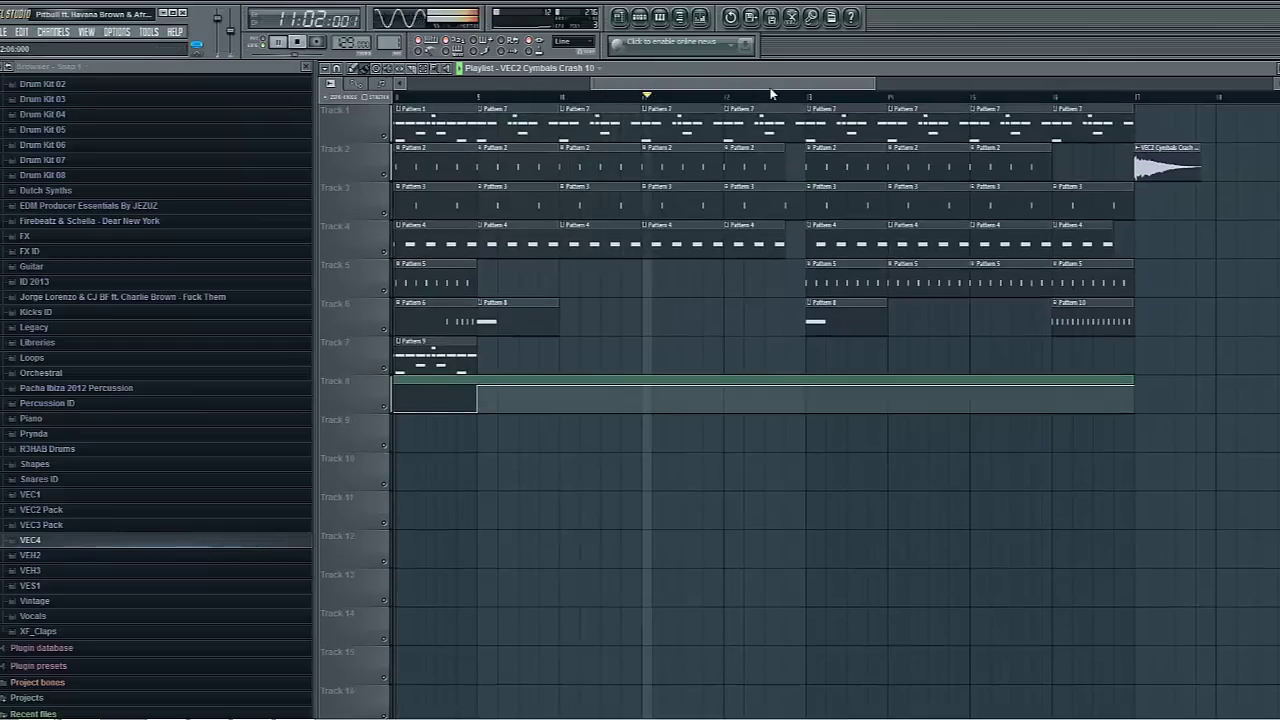